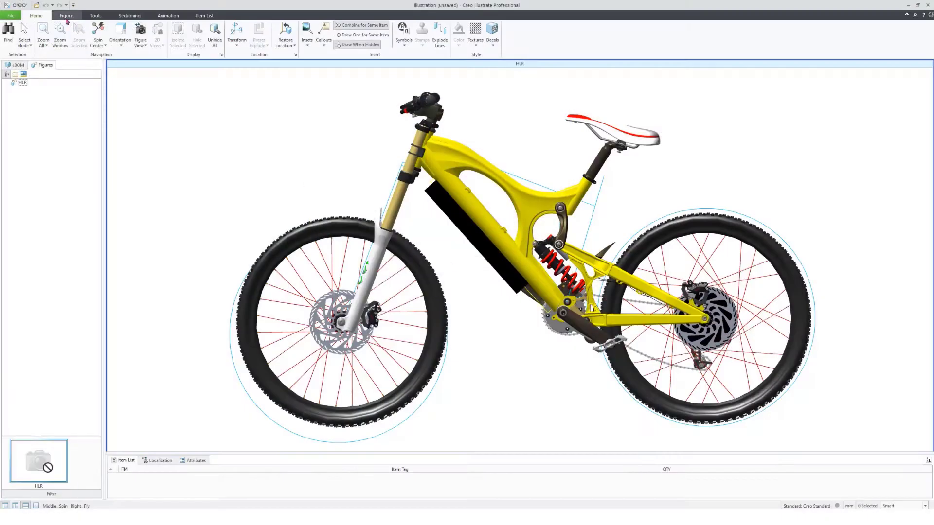
- Try edge-lined and shaded illustration render styles, orbiting the bike to a three-quarter view
click(67, 16)
click(132, 43)
click(146, 63)
click(141, 78)
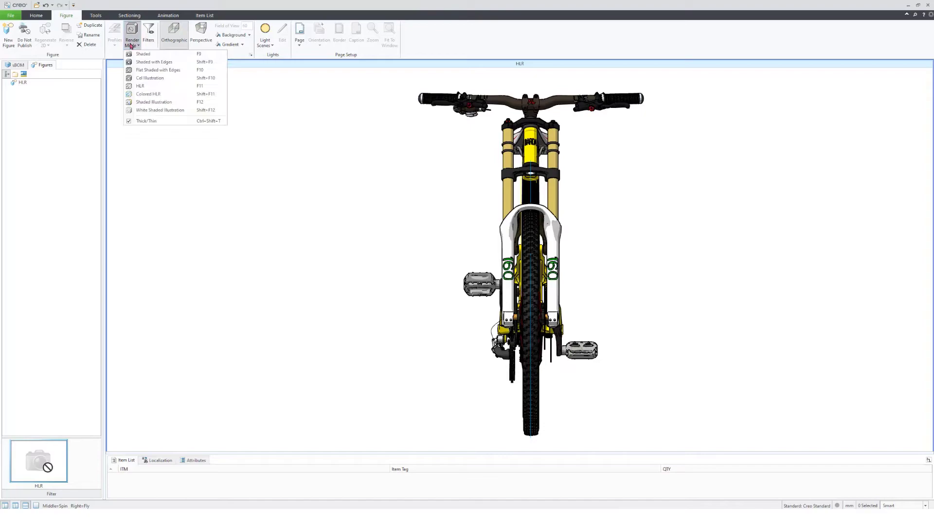
click(141, 103)
middle_drag(621, 290, 660, 298)
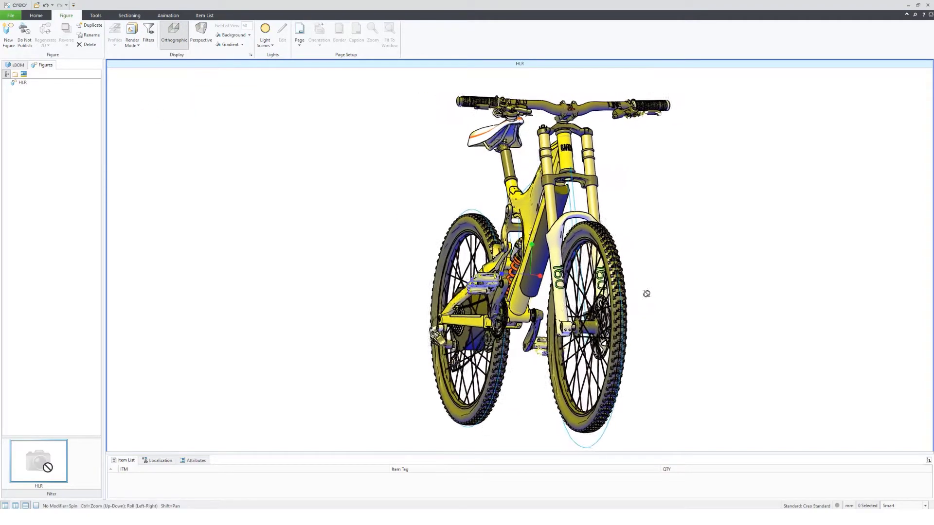
- Render the figure in HLR with Thick/Thin edges and fine-tune the three-quarter view
click(133, 43)
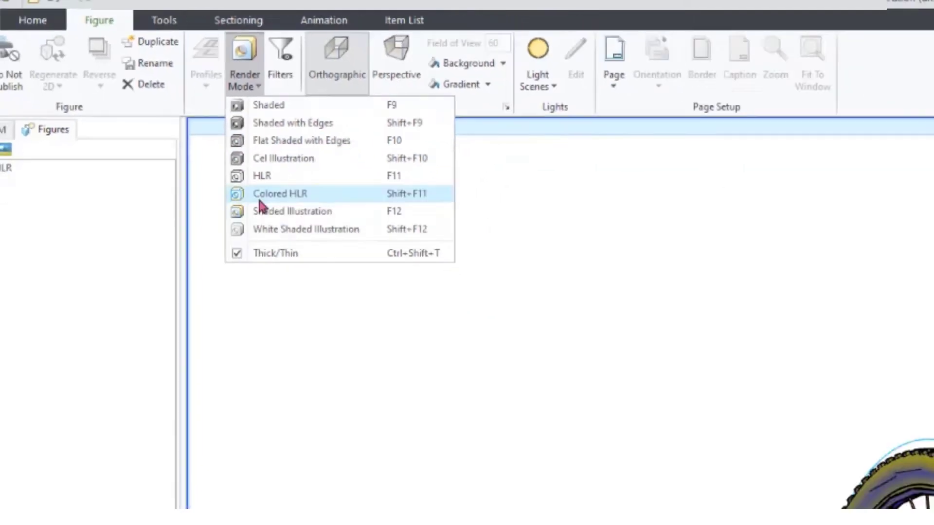
click(361, 249)
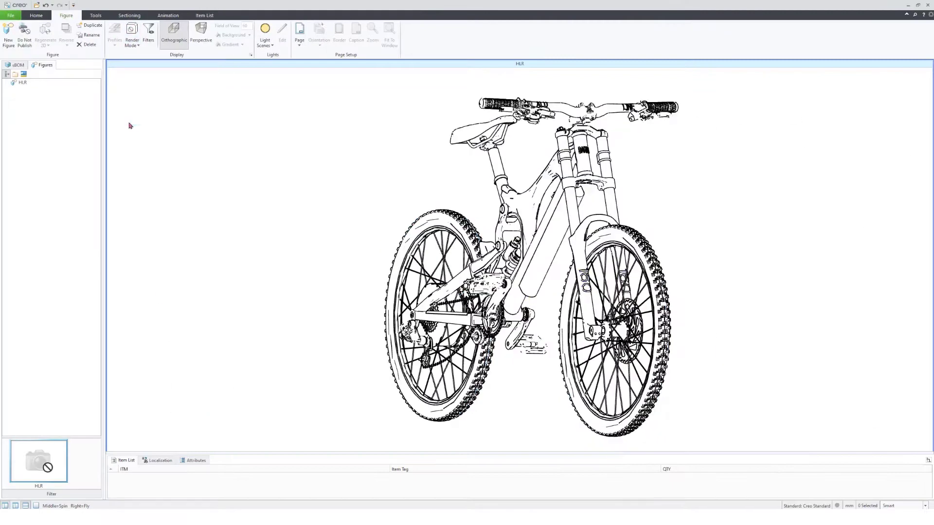
middle_drag(130, 126, 739, 199)
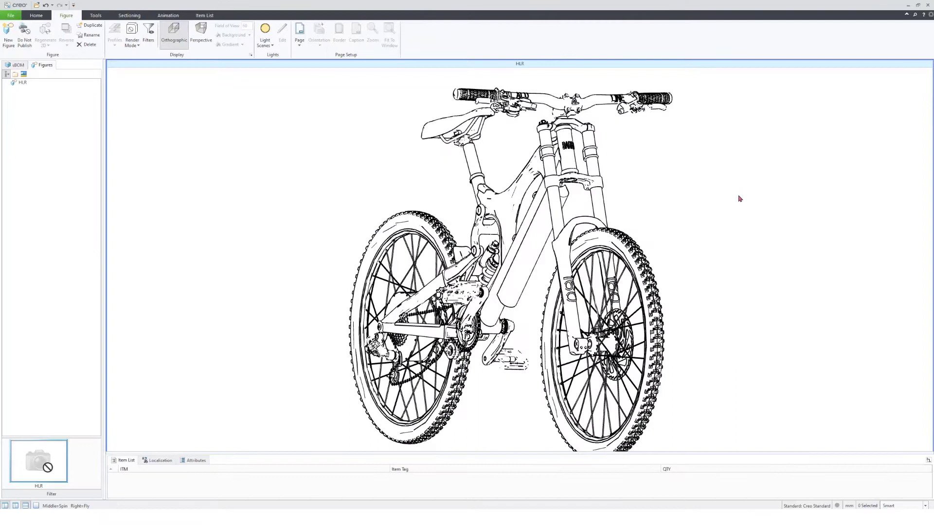
click(36, 14)
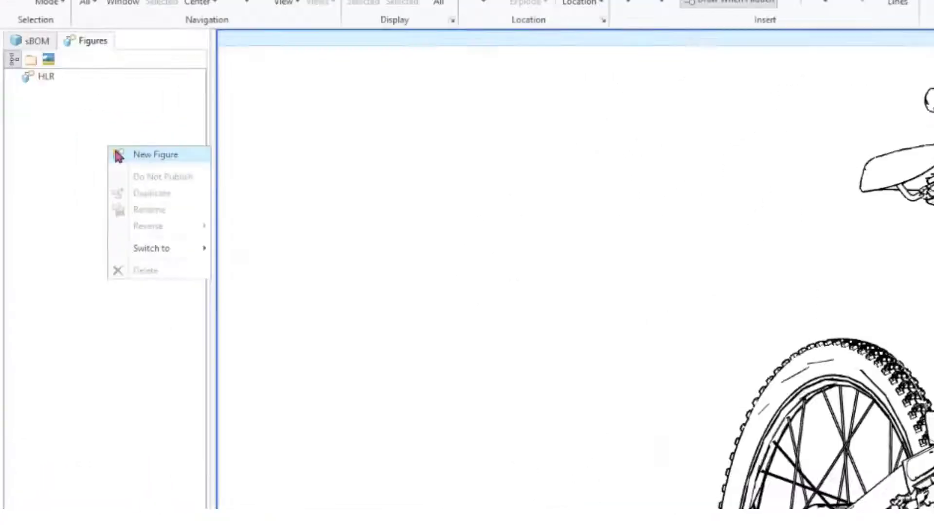
- Create a new figure named Colouring
click(81, 120)
right_click(25, 89)
click(44, 124)
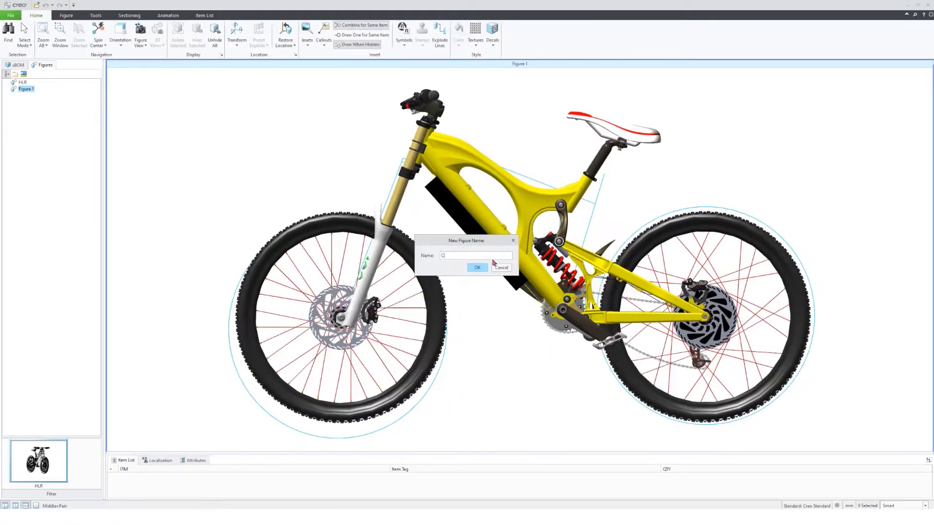
click(476, 267)
- Colour the front and rear tyres white
click(241, 314)
click(459, 33)
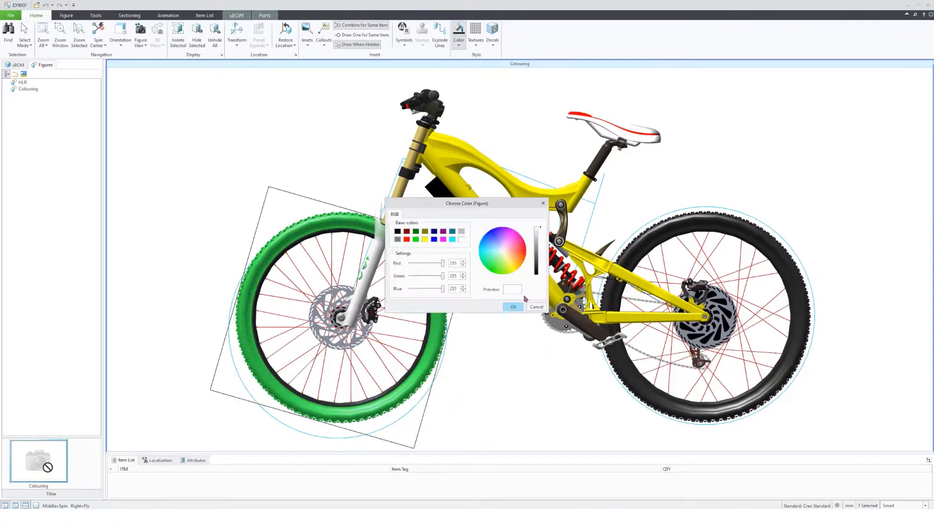
click(513, 304)
click(644, 223)
click(458, 33)
click(513, 306)
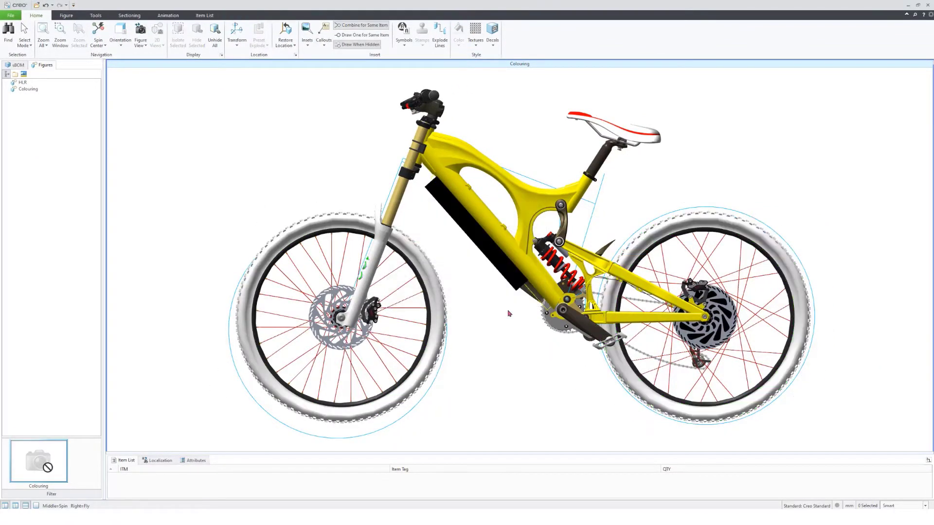
scroll(492, 169, up, 1)
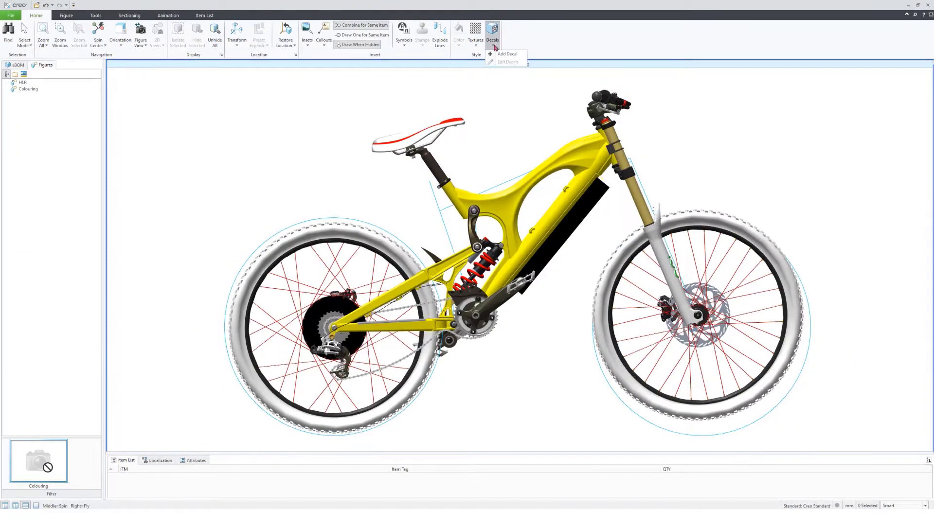
- Add the logo decal to the bike's down tube
click(507, 53)
click(509, 398)
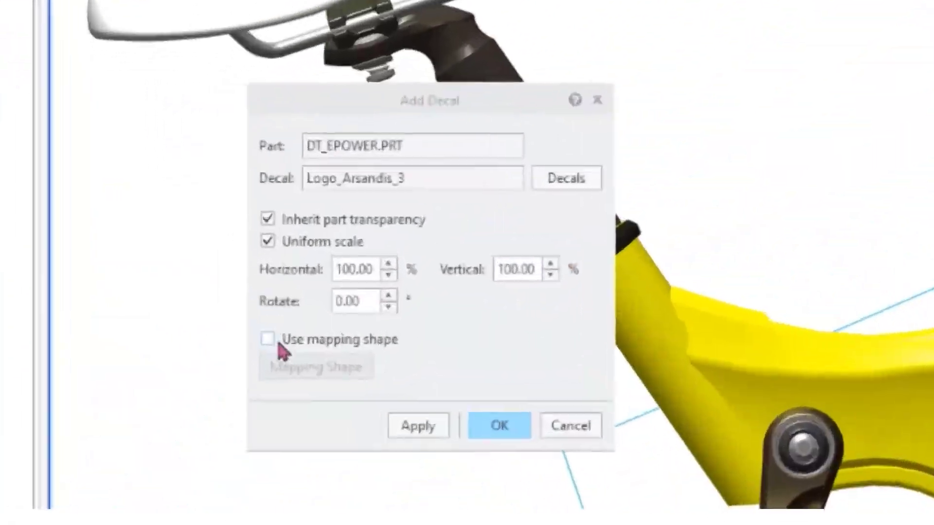
click(271, 344)
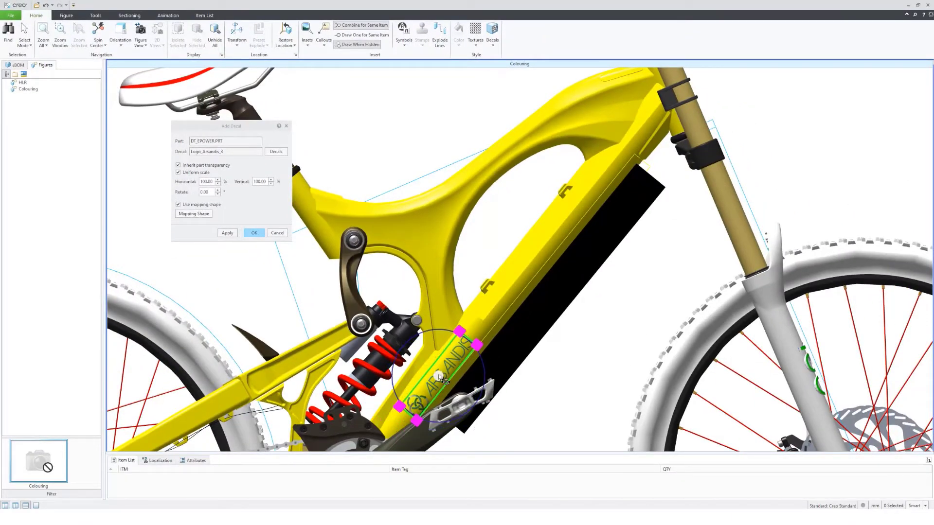
key(Return)
scroll(528, 400, up, 3)
scroll(535, 415, down, 8)
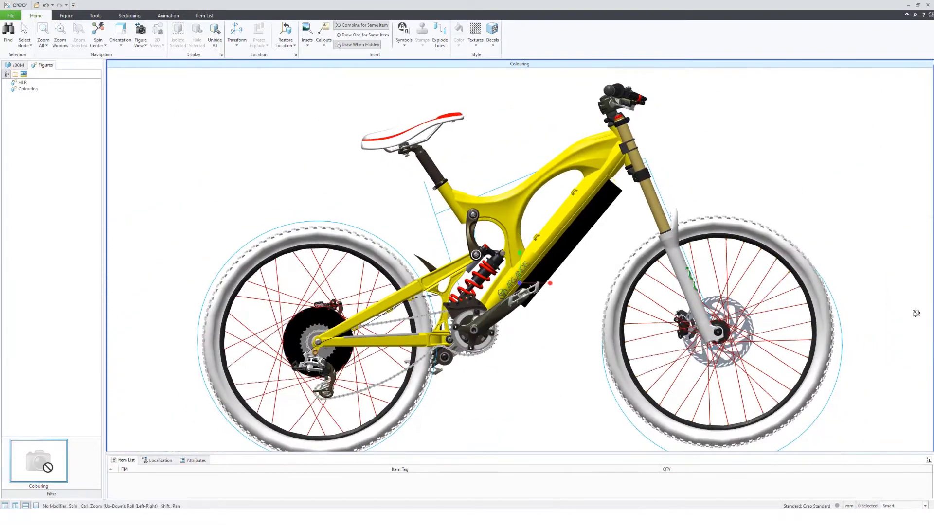
scroll(500, 347, up, 2)
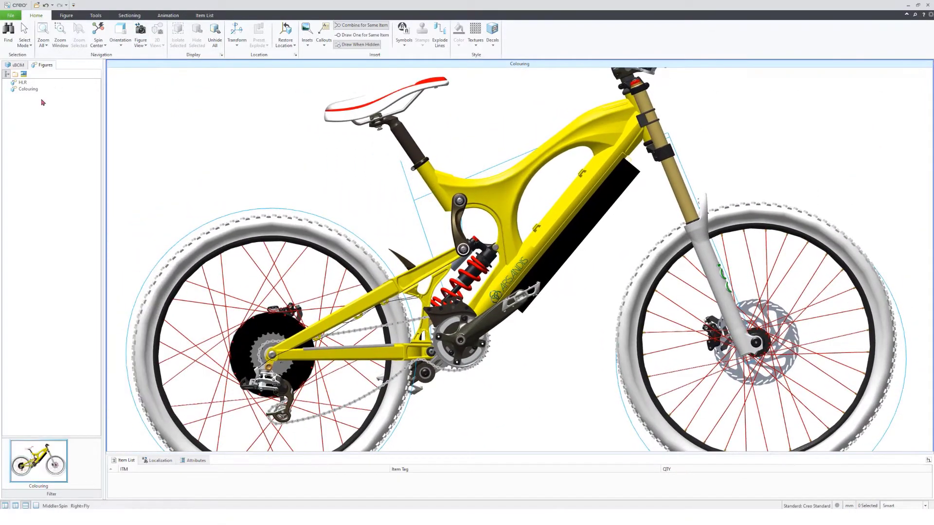
- Create a new figure named Explosion
right_click(35, 108)
click(52, 119)
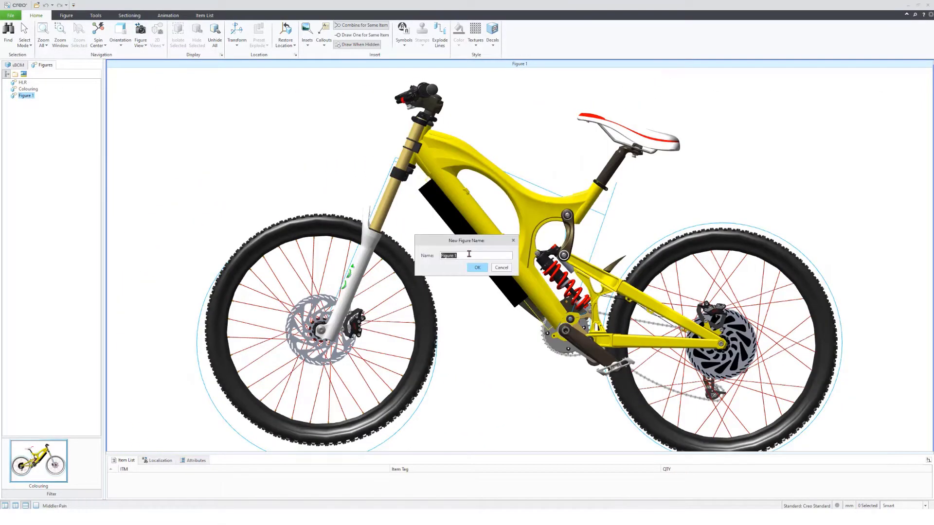
key(Return)
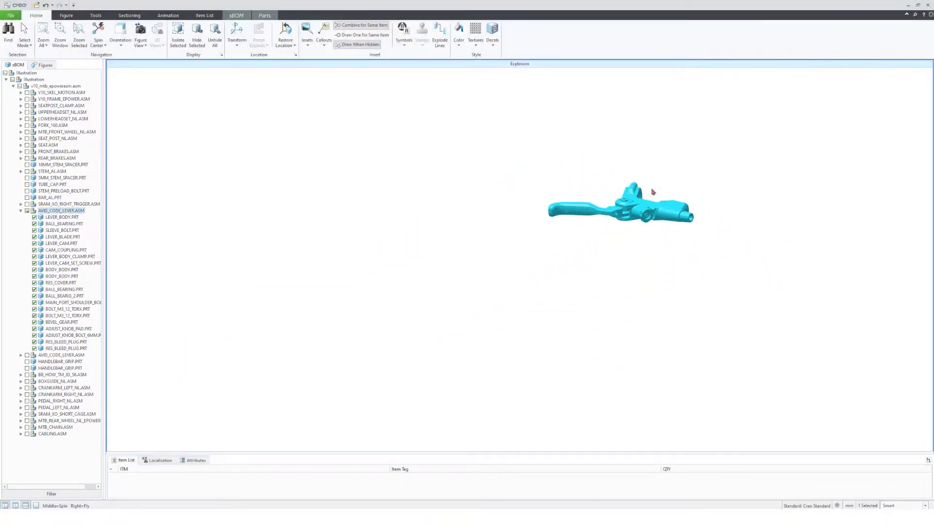
- Select the brake lever parts and Smart Explode them along Z
middle_drag(652, 194, 758, 221)
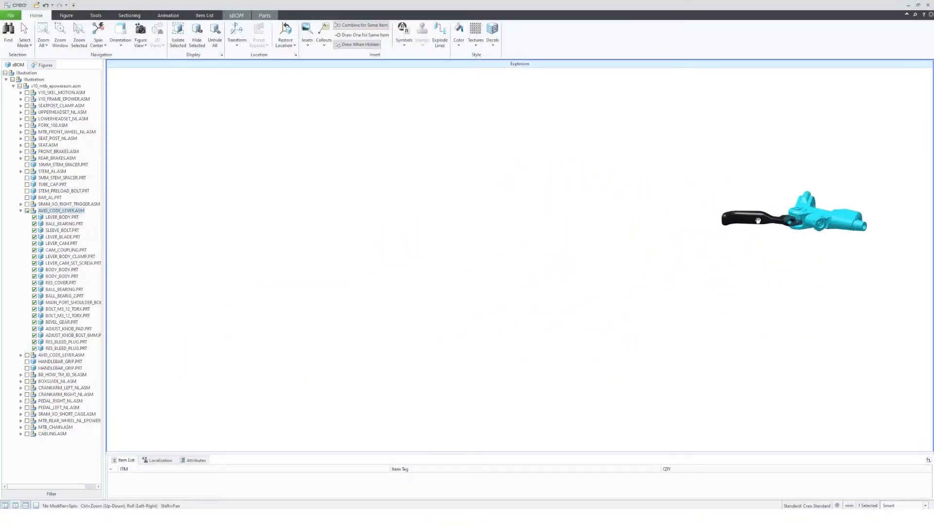
click(48, 217)
shift+click(56, 349)
click(259, 31)
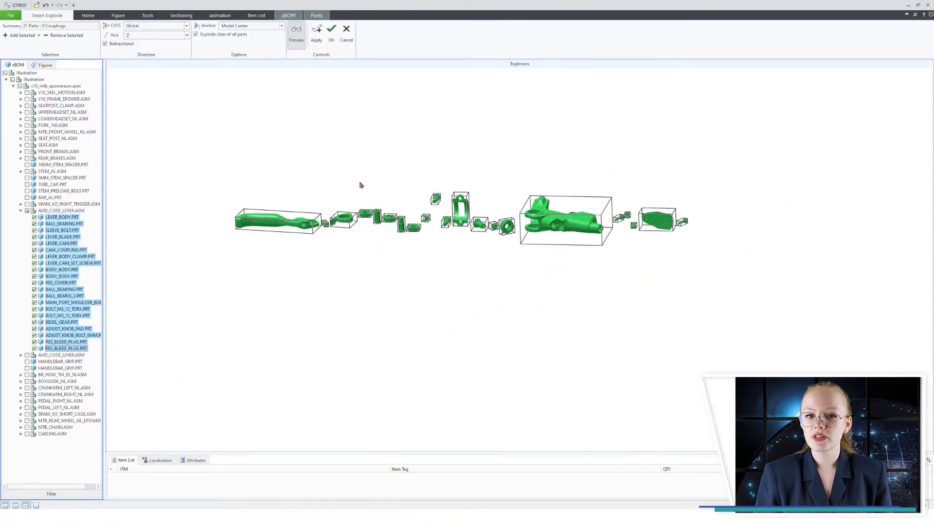
click(332, 31)
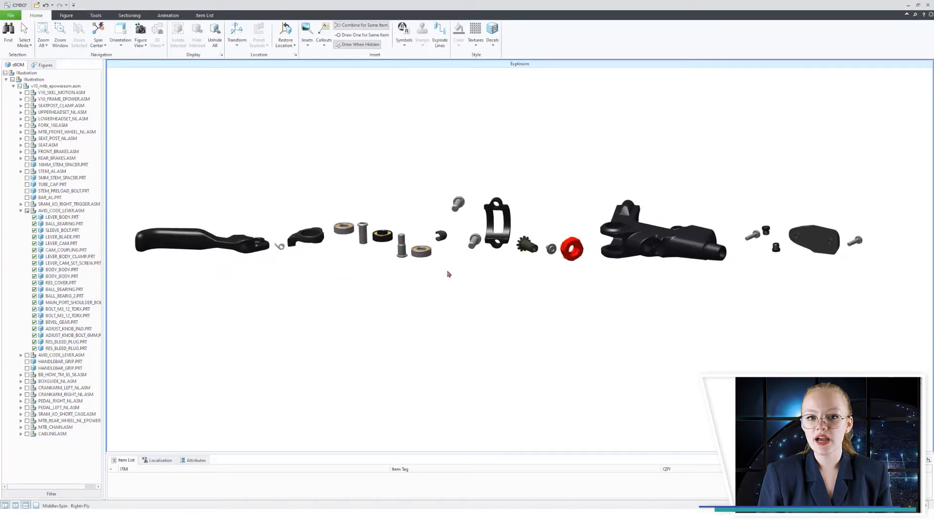
click(44, 66)
click(140, 41)
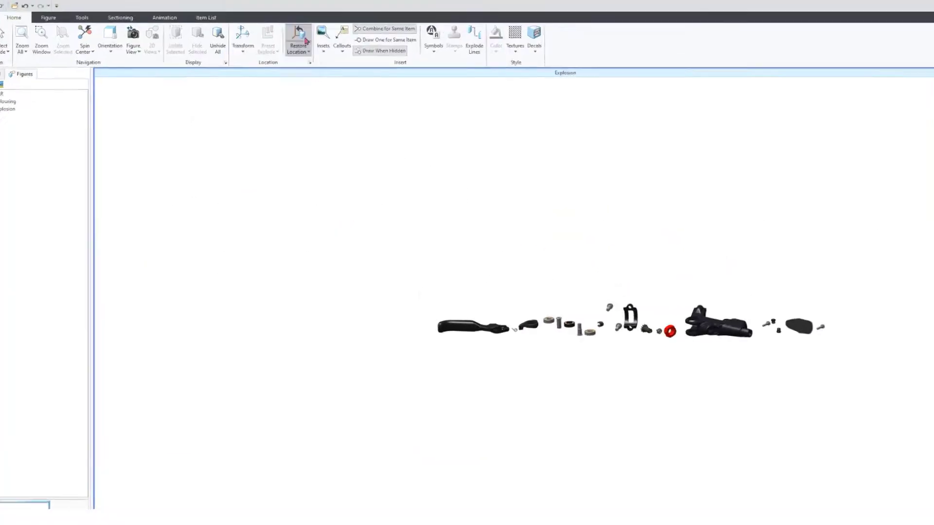
- Ghost every bike part except the yellow upper frame as phantom
click(487, 107)
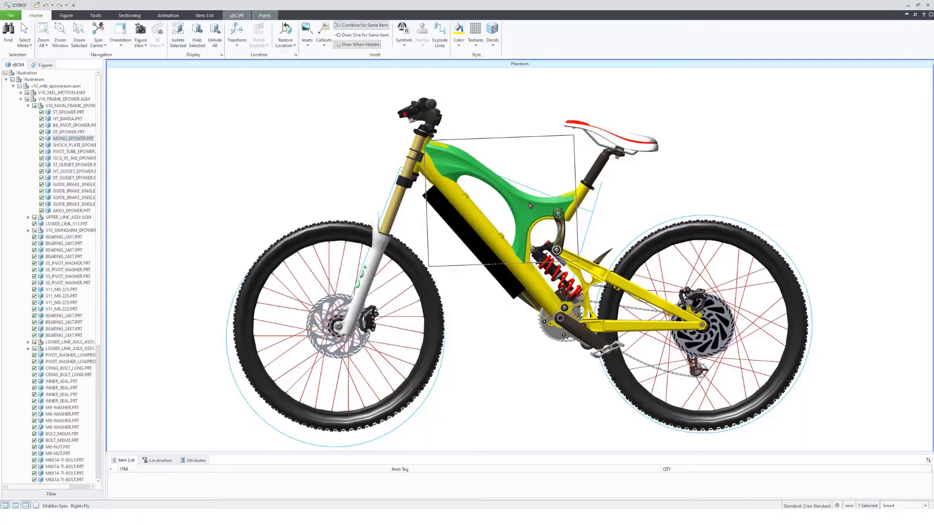
click(59, 135)
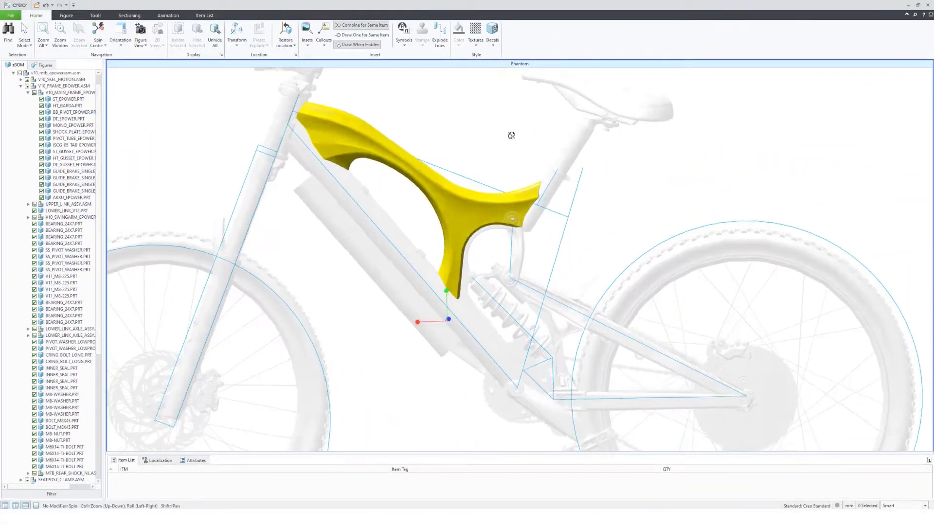
middle_drag(511, 136, 707, 253)
click(55, 66)
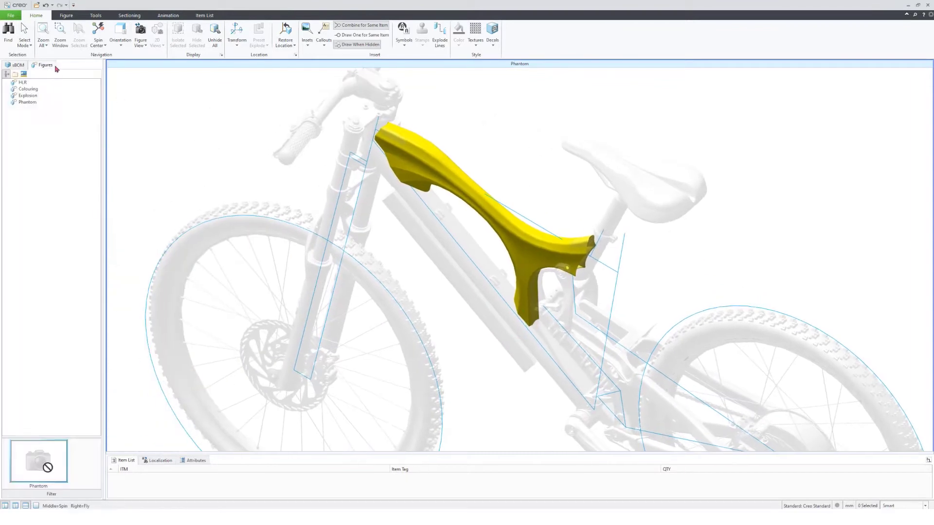
- Create a new figure named Step by Step
right_click(37, 121)
click(58, 139)
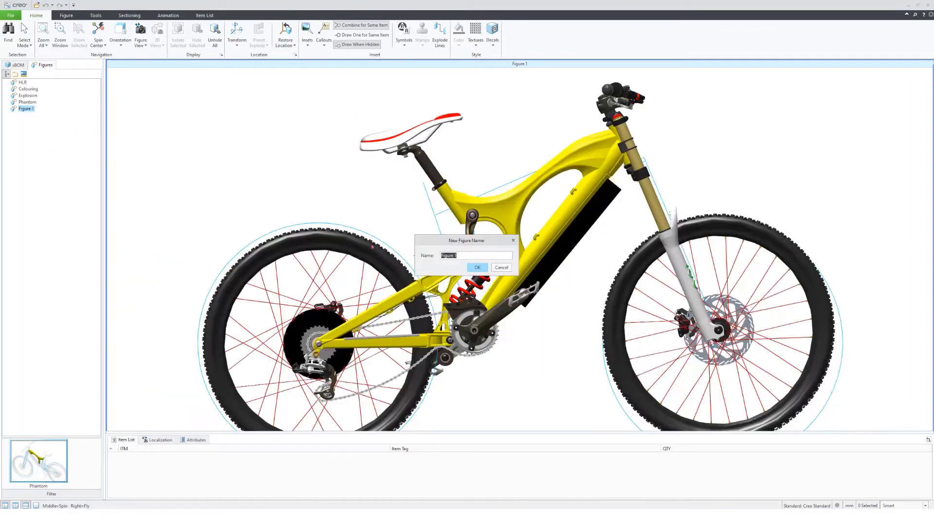
text(Step by Step)
click(474, 269)
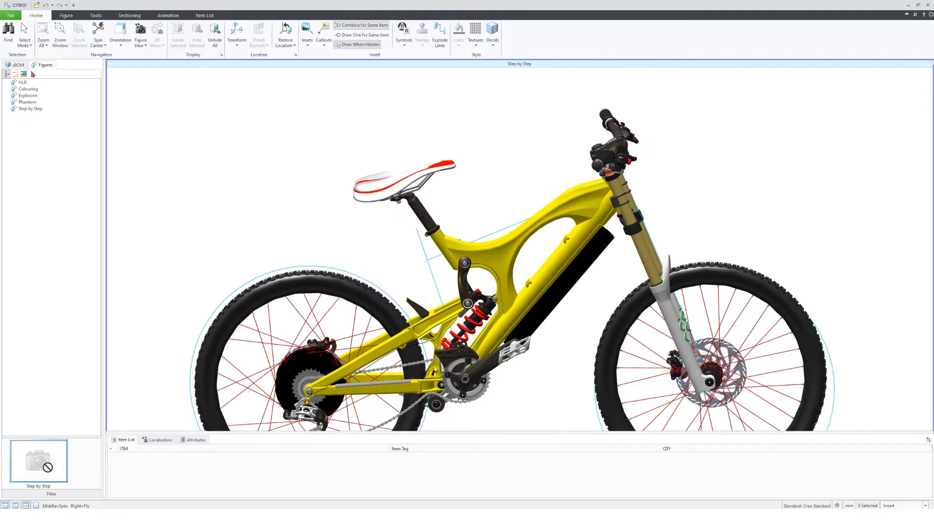
- Isolate the handlebar parts from stem to grip and rotate them into view
click(594, 137)
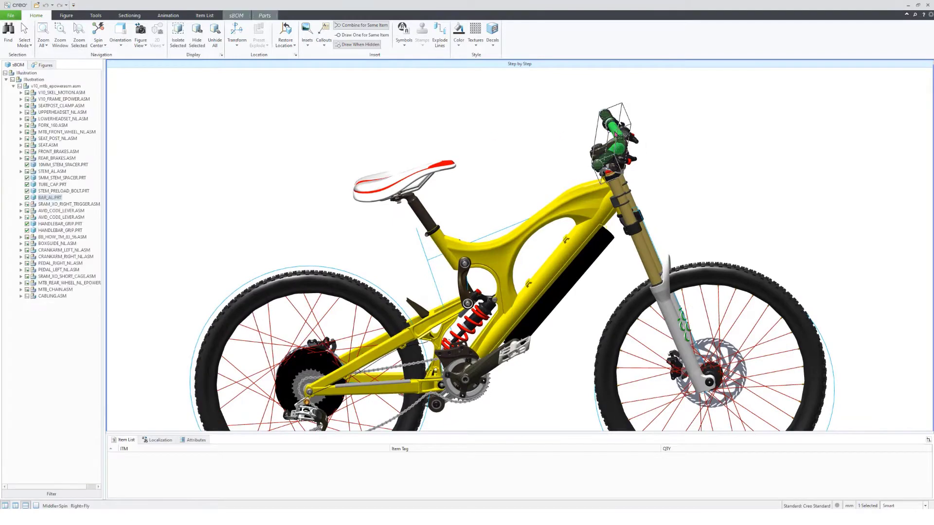
shift+click(57, 232)
click(178, 45)
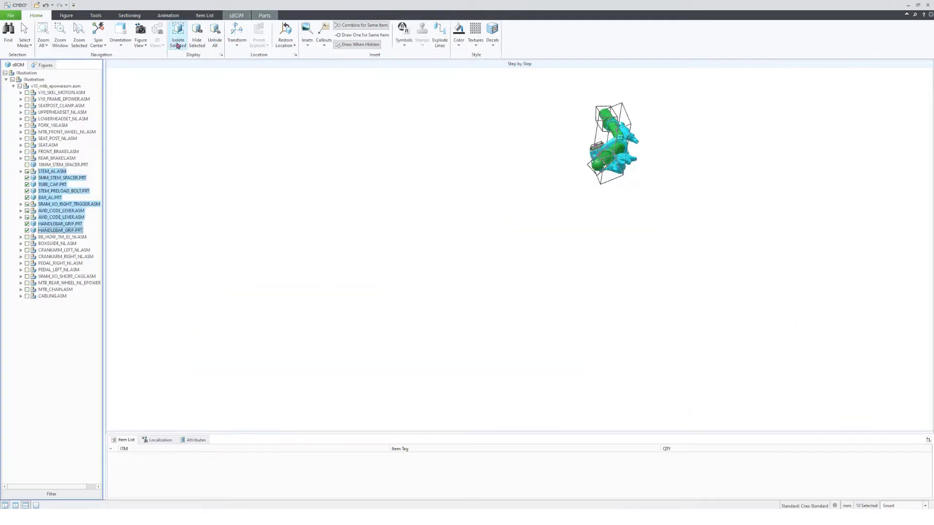
click(550, 123)
middle_drag(492, 241, 551, 322)
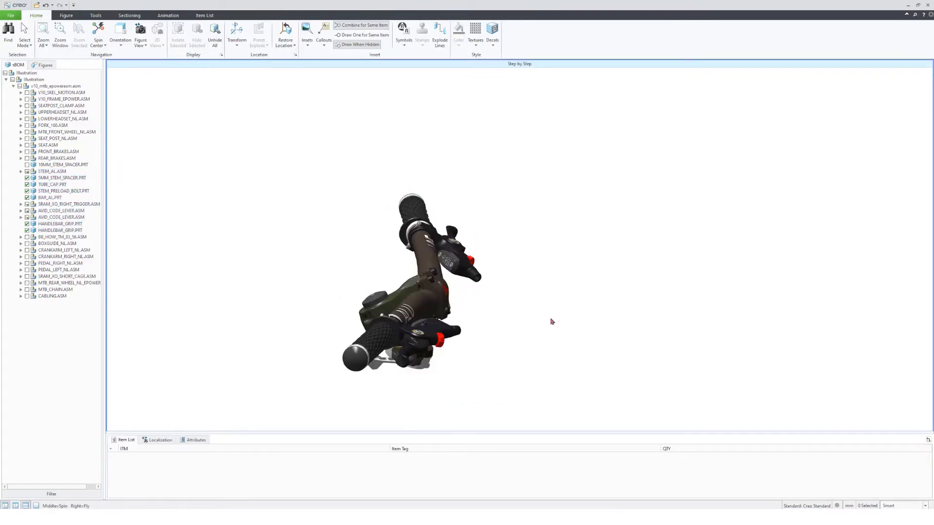
key(ctrl+a)
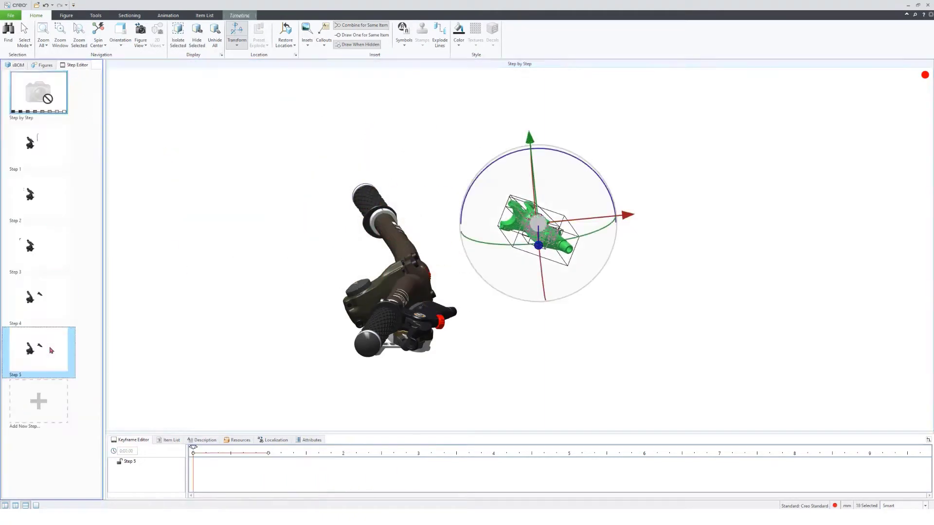
- Add animation steps moving parts away and preview the sequence
click(168, 15)
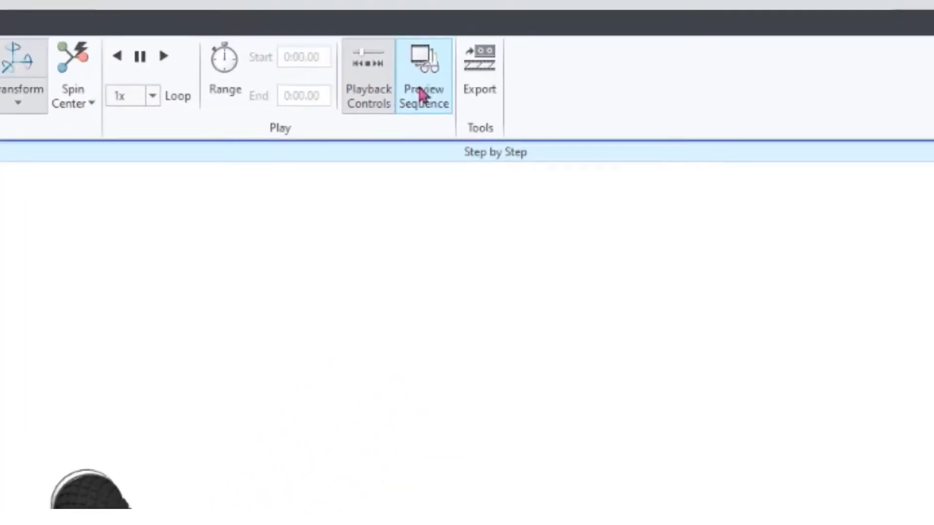
click(423, 97)
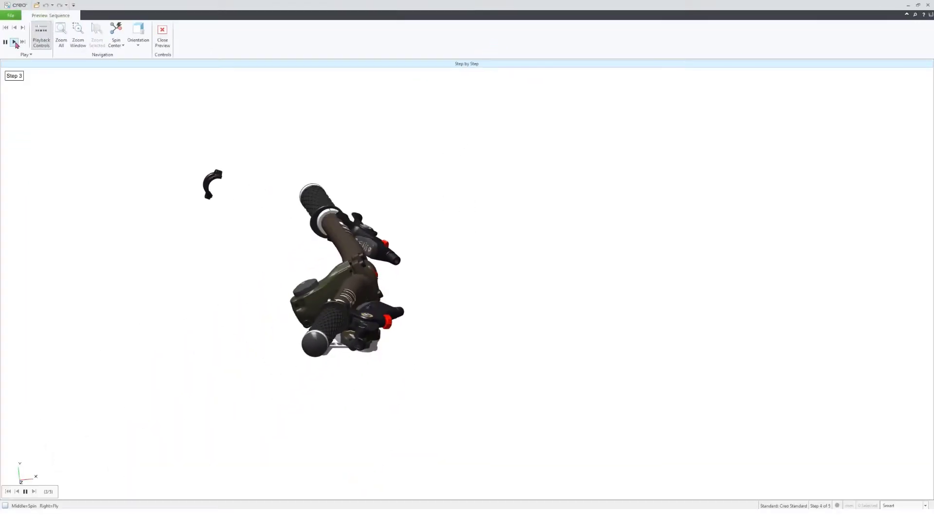
click(159, 37)
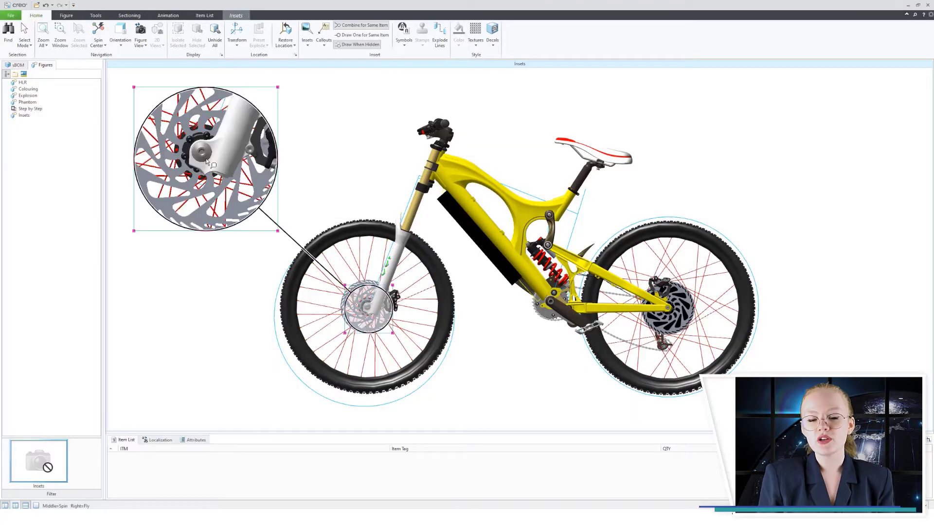
scroll(206, 158, up, 3)
- Shrink the front-hub inset and render it in illustration style
drag(277, 87, 264, 102)
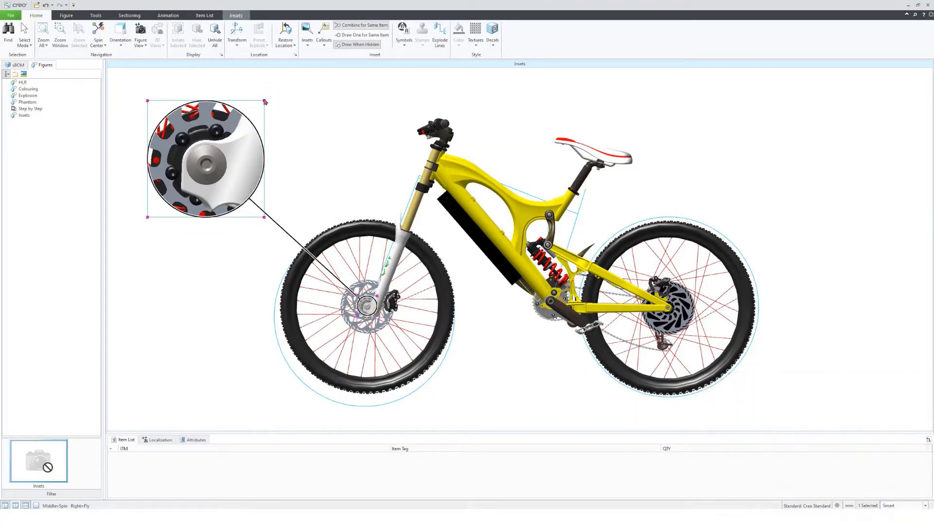
right_click(207, 208)
click(251, 361)
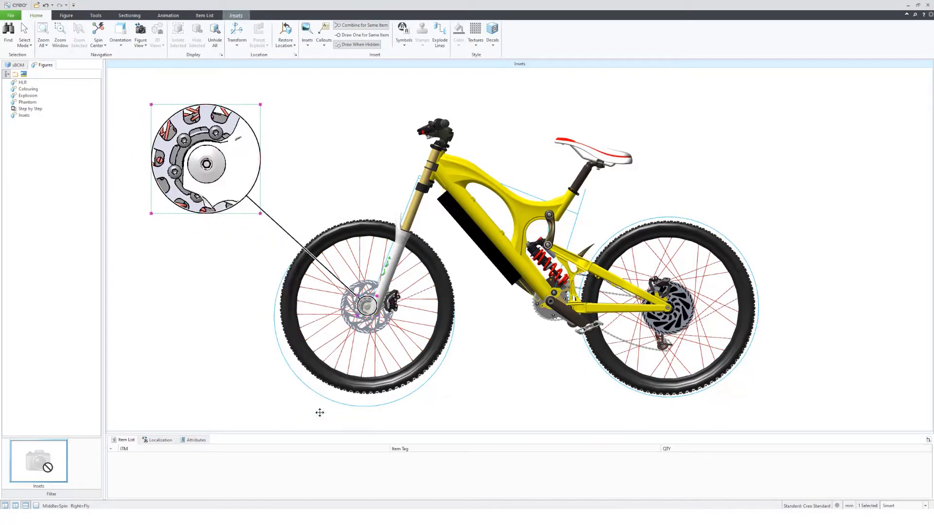
- Add a rear-hub inset with a dashed leader and a yellow halo
click(704, 281)
scroll(842, 199, up, 2)
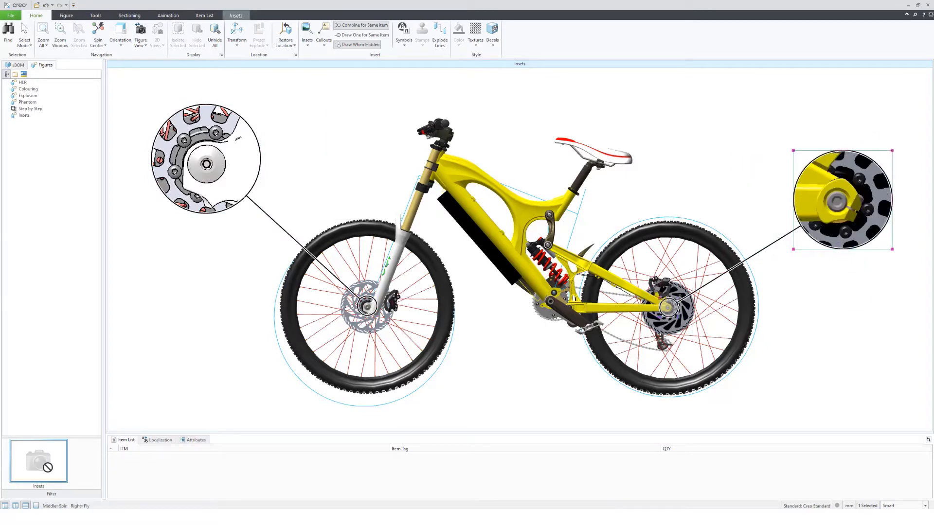
click(843, 255)
right_click(843, 258)
click(776, 402)
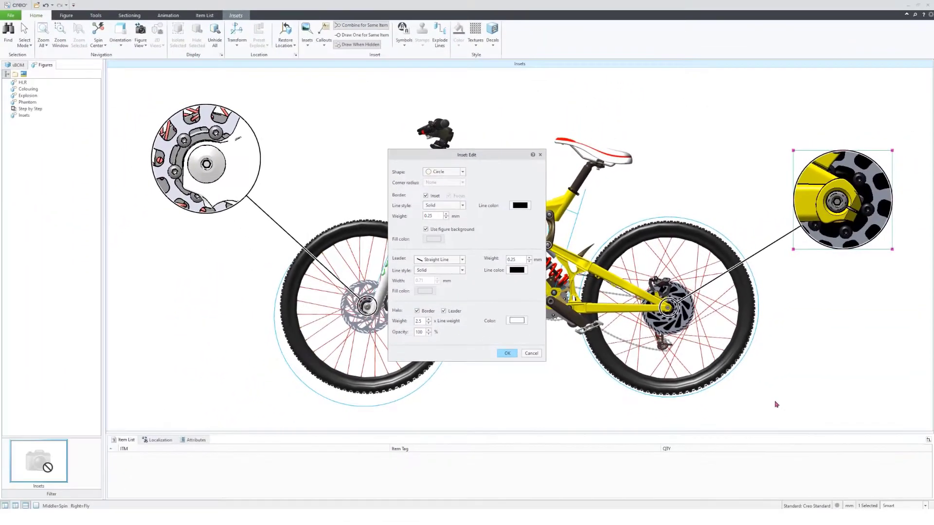
click(518, 320)
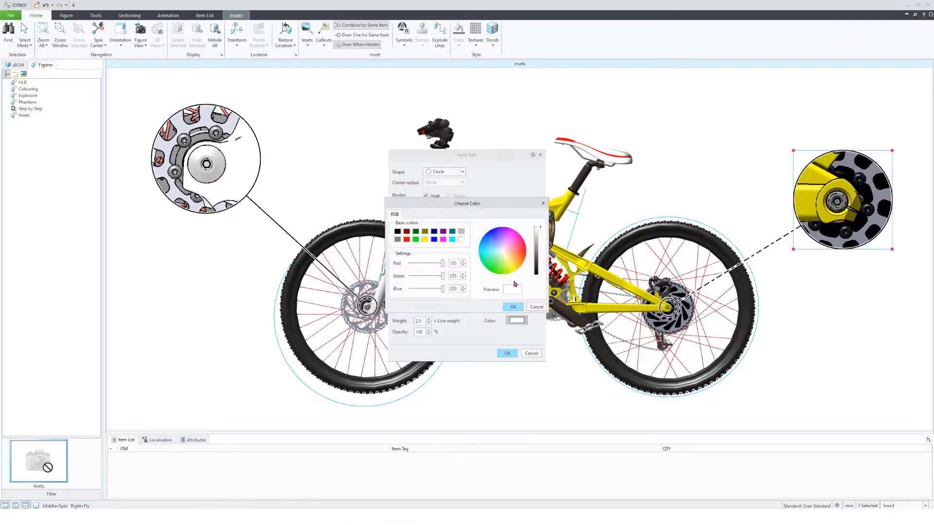
click(508, 355)
click(506, 353)
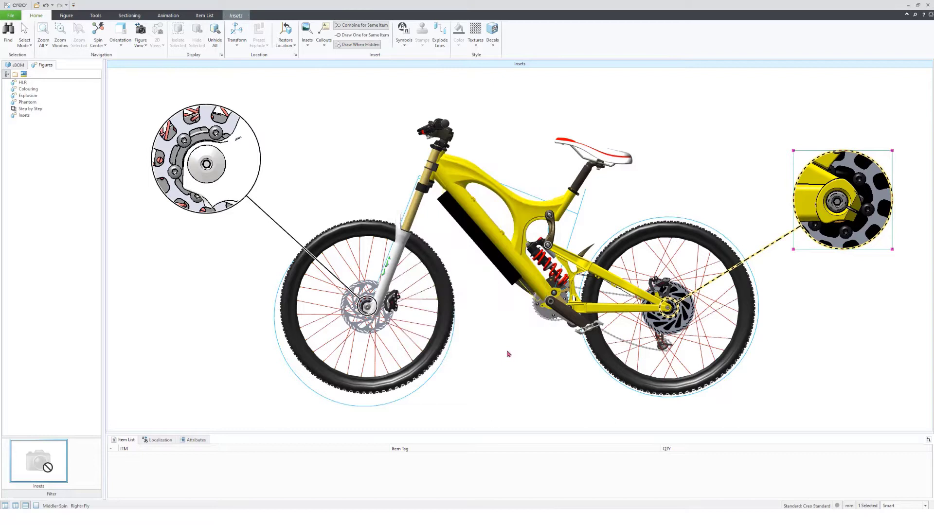
- Add Inset B over the rear shock and change its render mode
click(307, 37)
click(549, 243)
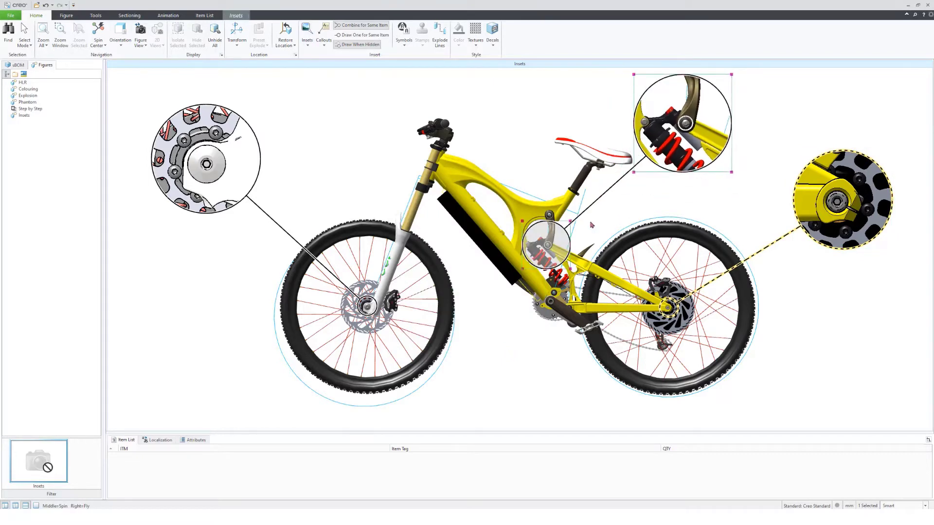
right_click(690, 173)
mouse_move(713, 314)
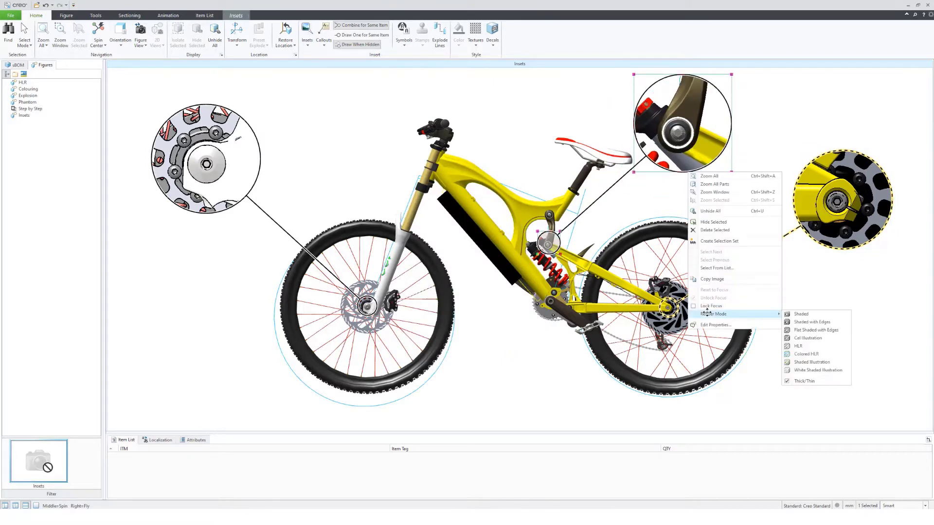
click(795, 354)
right_click(687, 172)
click(796, 330)
- Make the shock inset a hexagon with a thicker dark-blue border
right_click(680, 172)
click(714, 324)
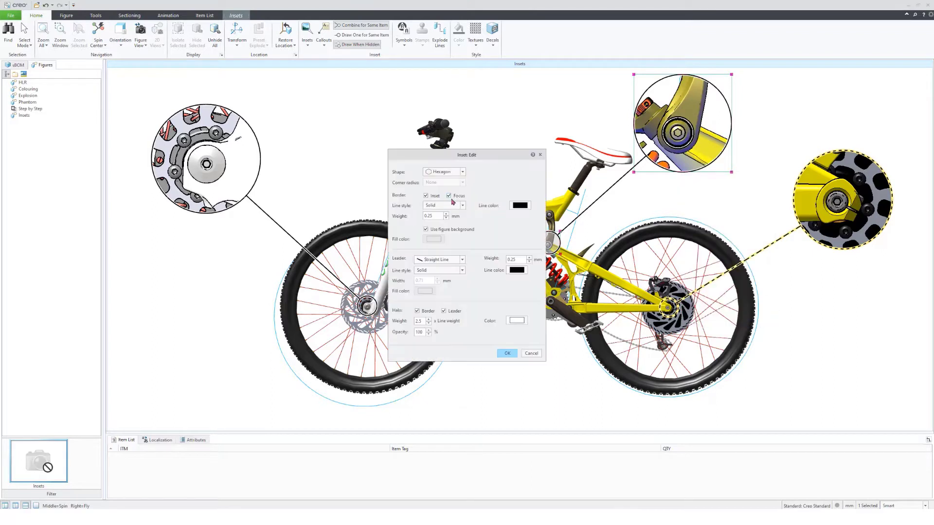
click(520, 205)
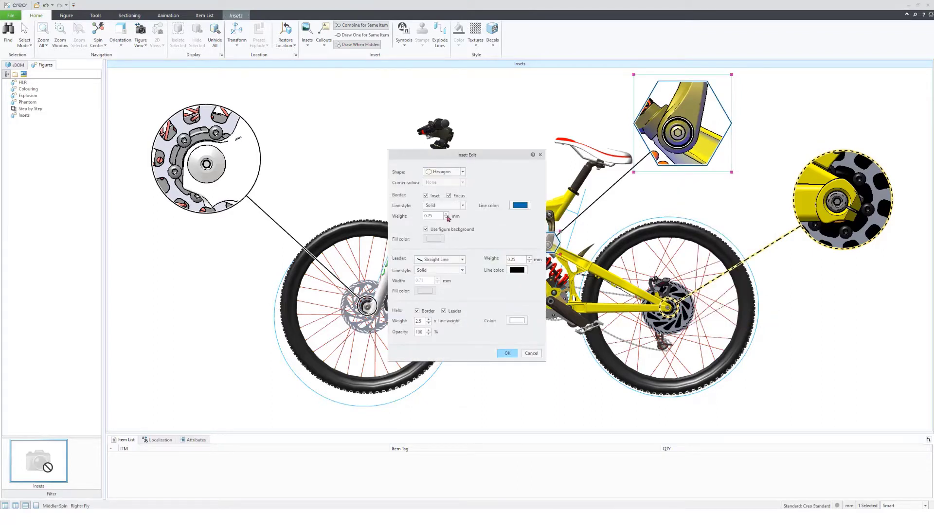
click(446, 215)
click(508, 354)
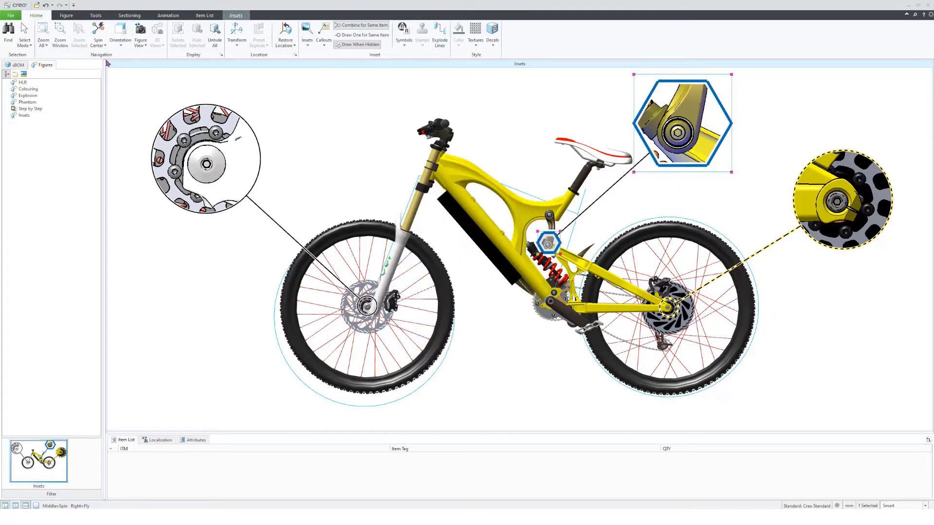
click(30, 137)
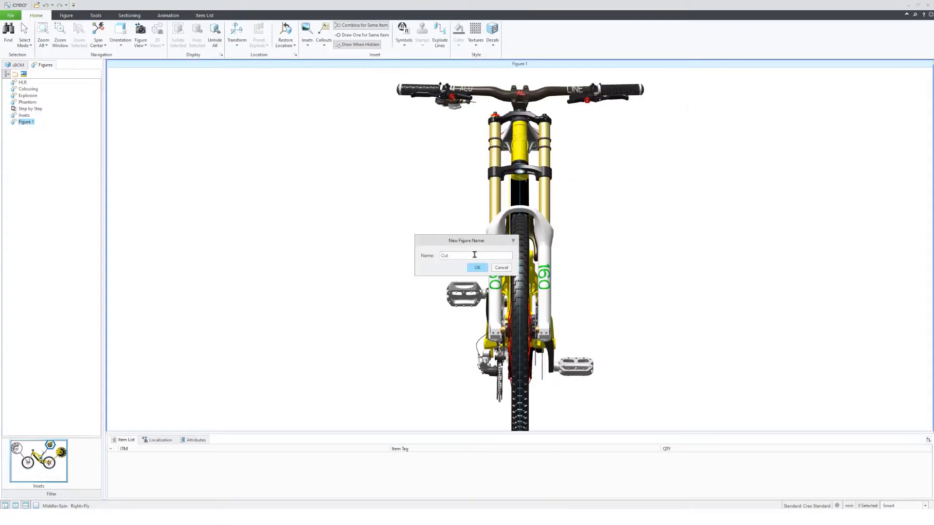
scroll(581, 241, down, 2)
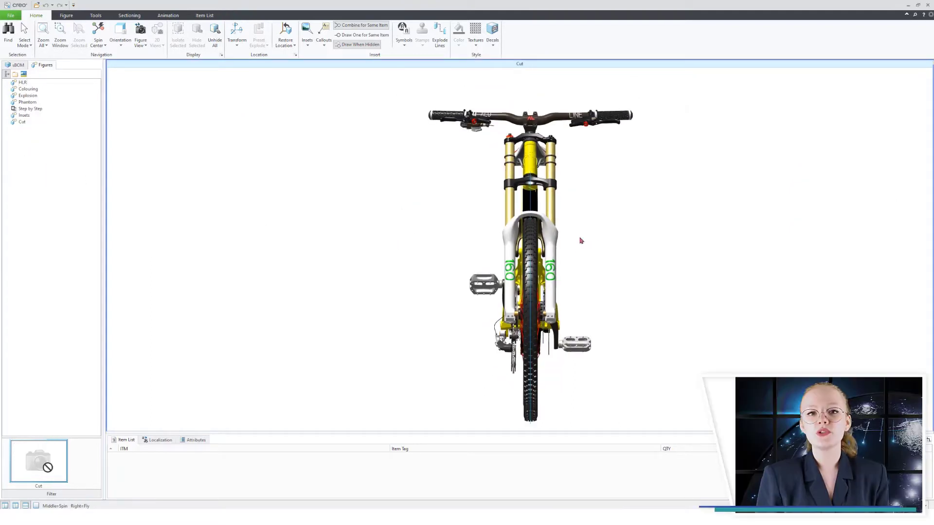
- Cut the whole Illustration assembly in half with a planar section and tilt the view
click(16, 64)
click(29, 79)
click(129, 15)
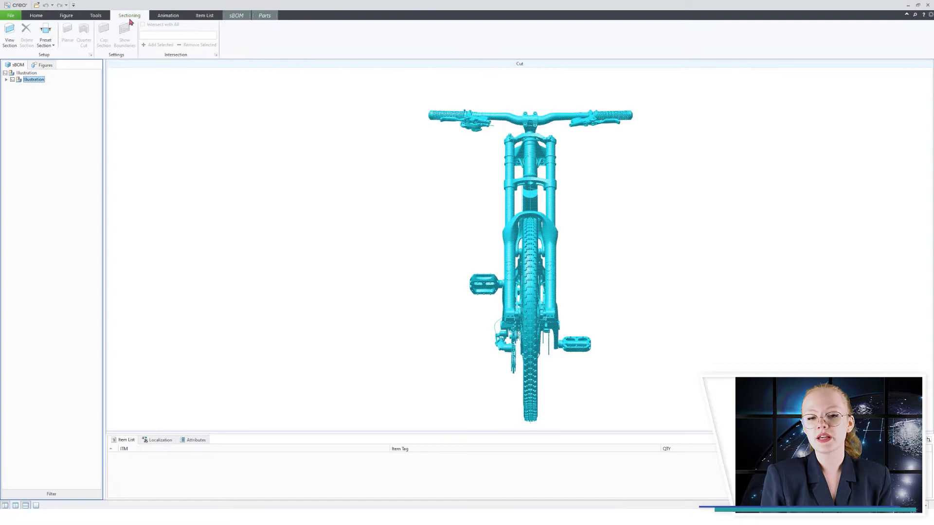
click(67, 34)
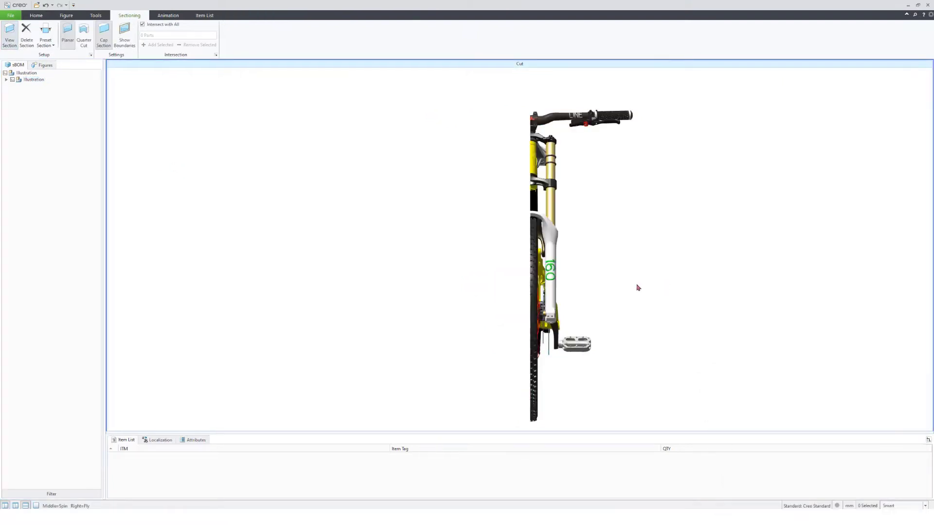
mouse_move(549, 212)
middle_down()
mouse_move(507, 177)
mouse_move(510, 194)
middle_up()
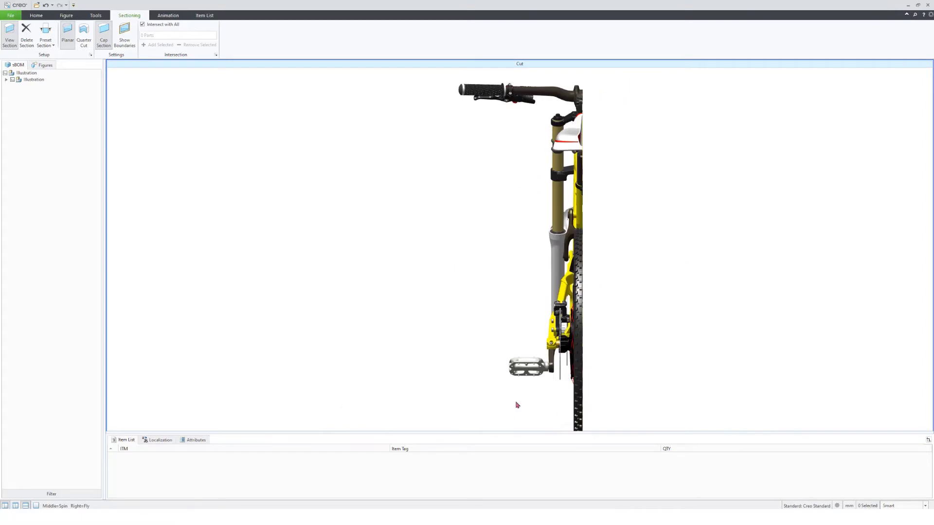
click(36, 15)
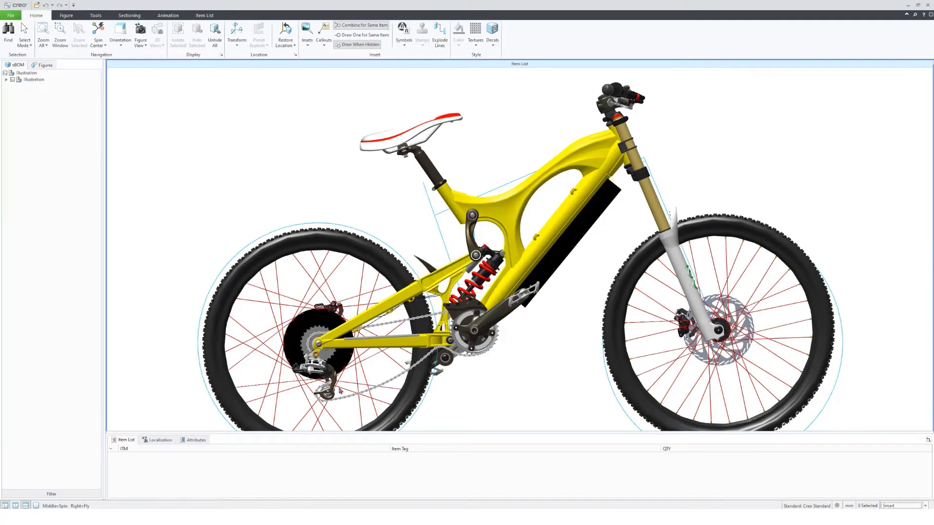
- Isolate OUTER_CAGE_INSERT, add balloon callouts, and spread the balloons apart
click(178, 36)
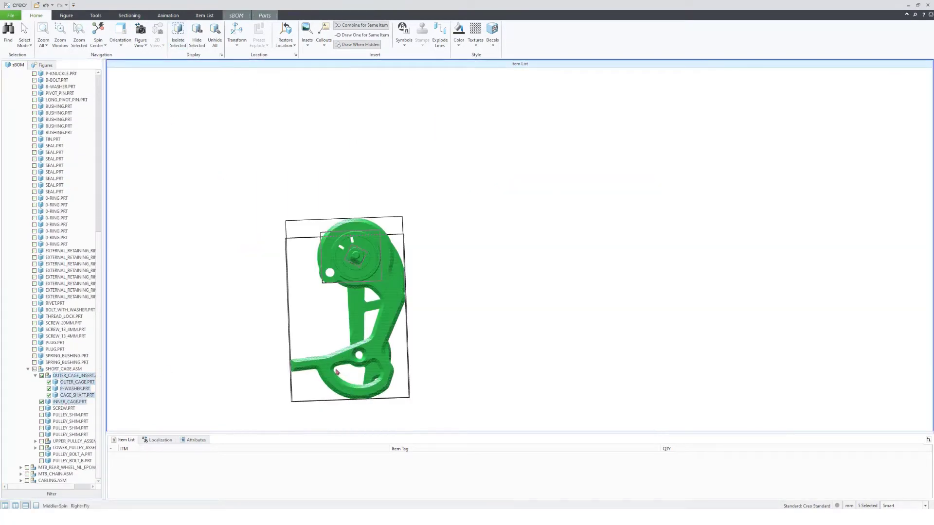
shift+middle_drag(337, 372, 455, 324)
click(355, 91)
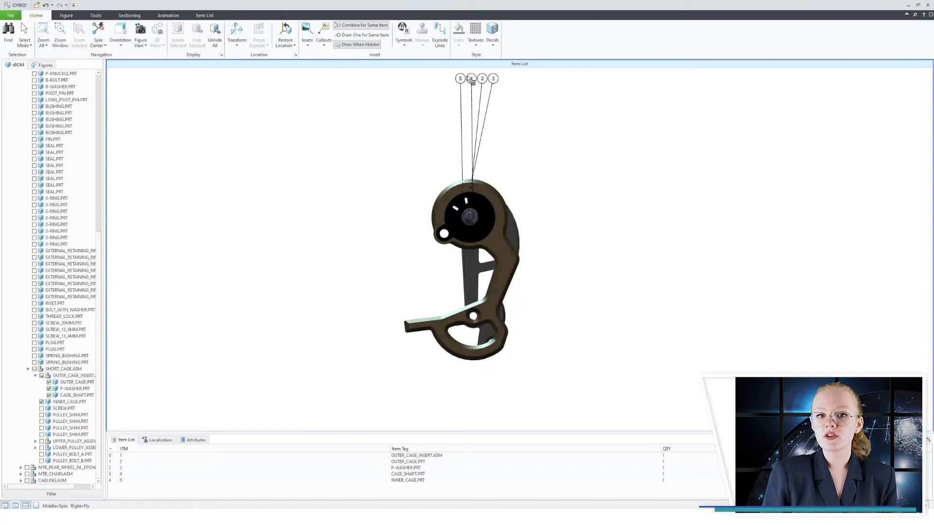
drag(472, 79, 626, 195)
drag(471, 79, 598, 259)
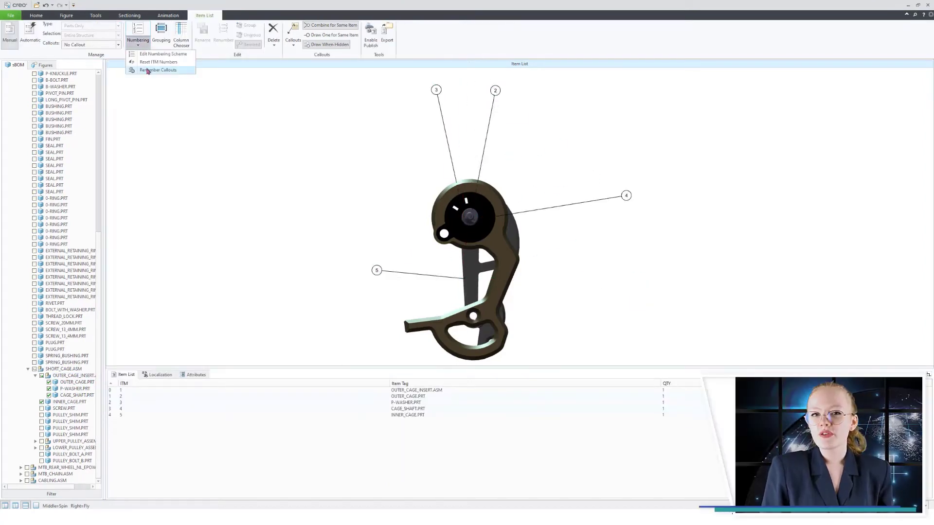
- Renumber the callouts in the chosen order, starting from 2
click(148, 70)
click(377, 271)
click(436, 90)
click(495, 90)
click(626, 196)
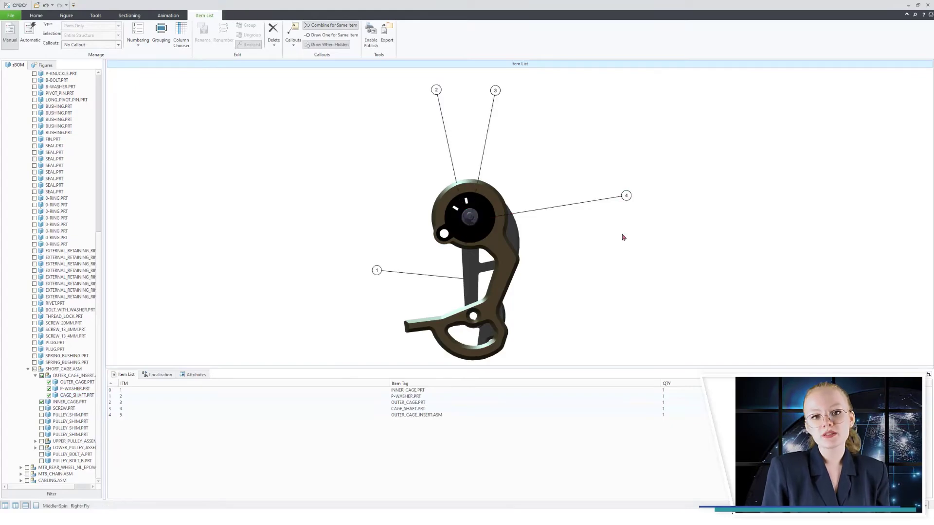
drag(495, 90, 343, 225)
click(139, 45)
click(149, 71)
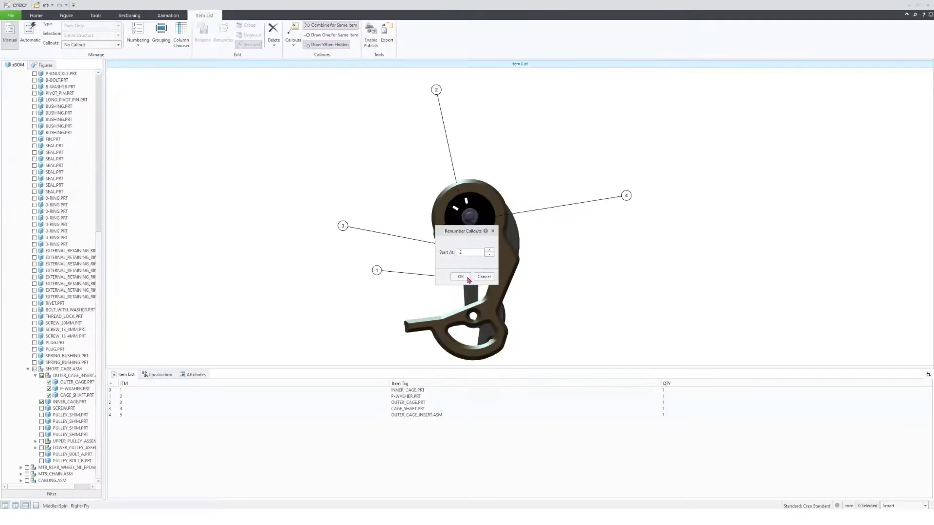
click(468, 279)
click(342, 226)
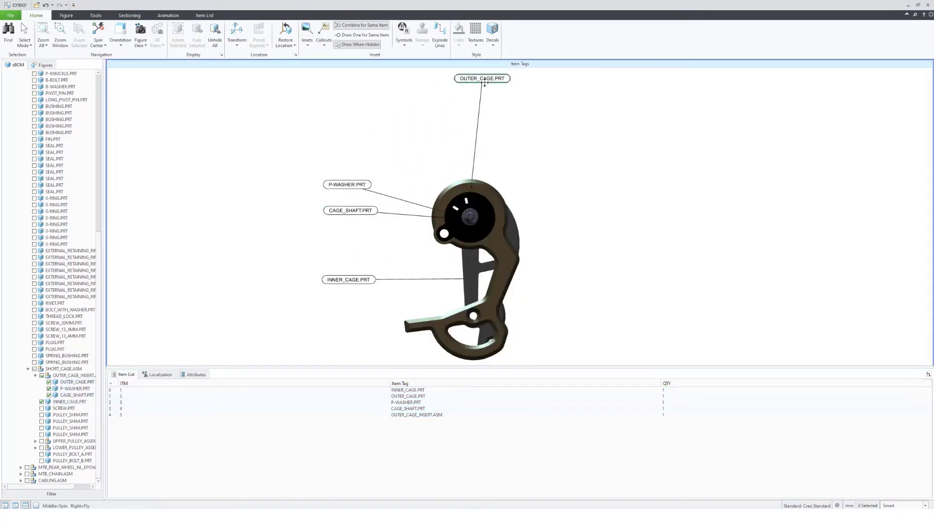
- Settle the part-name tags, then construct Axis0 through the right crank bolt
click(241, 17)
click(267, 272)
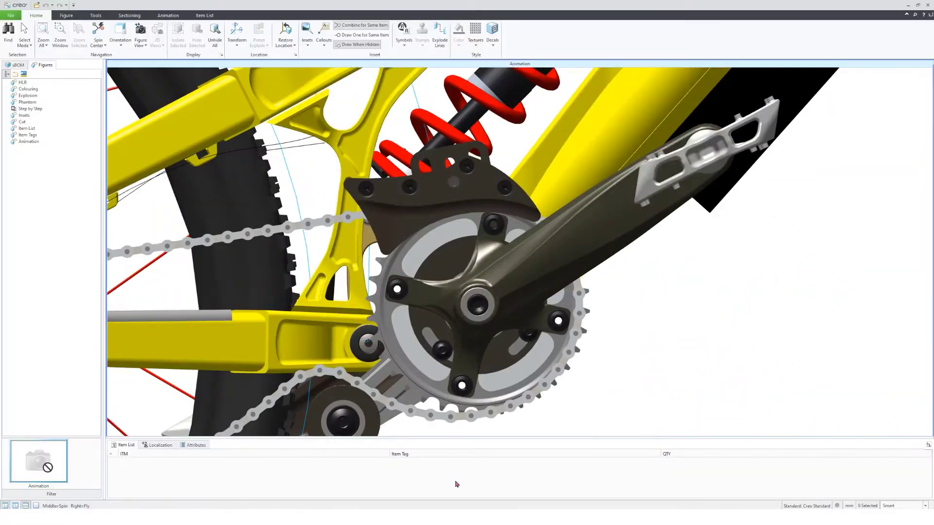
click(96, 15)
click(242, 33)
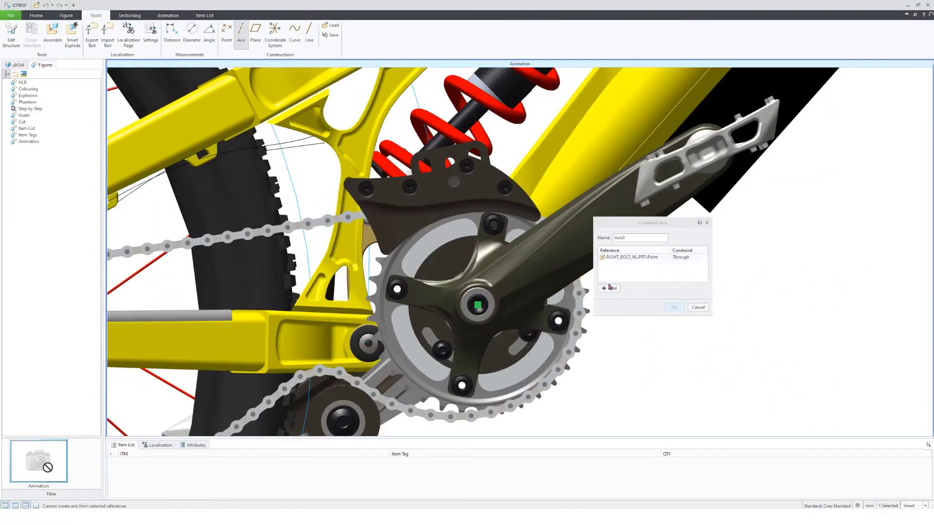
click(673, 307)
scroll(474, 300, down, 5)
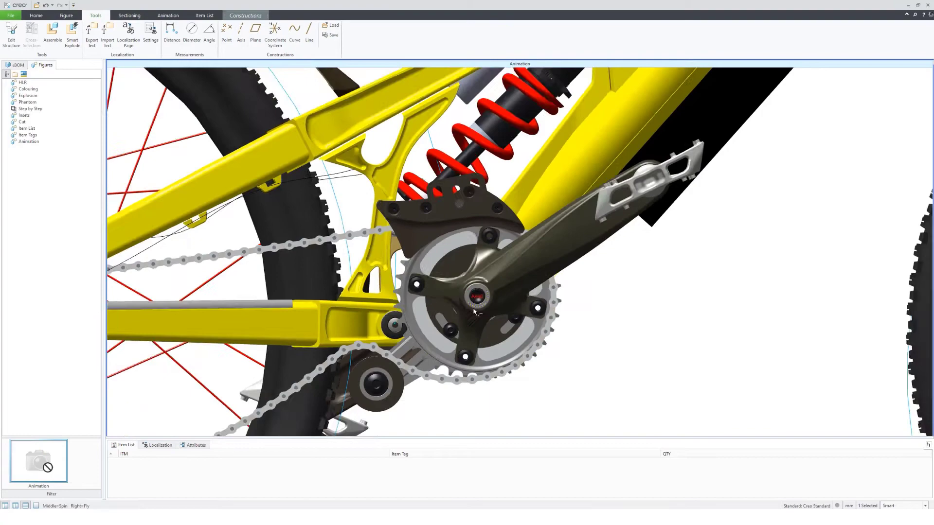
- Spin the right crank several turns about the Axis0 reference
click(66, 256)
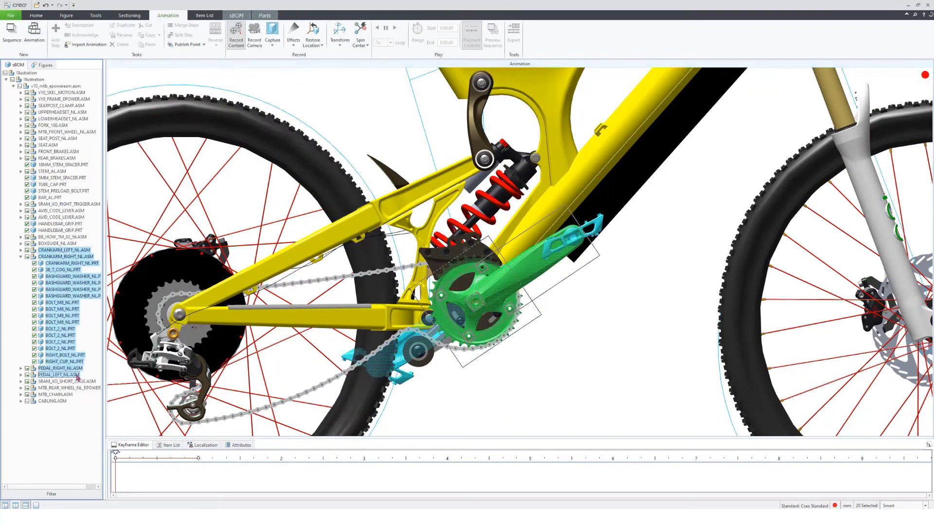
click(348, 73)
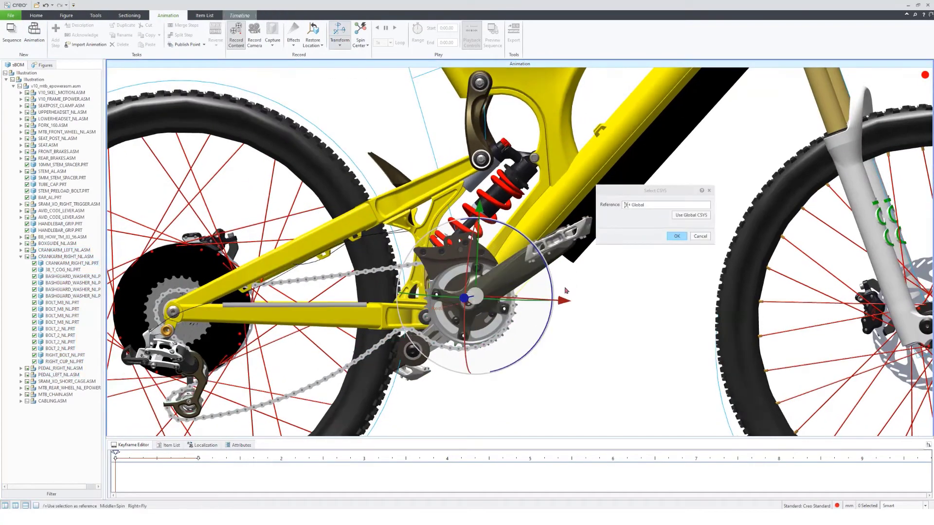
click(671, 239)
mouse_move(511, 241)
mouse_down()
mouse_move(474, 264)
mouse_move(482, 270)
mouse_up()
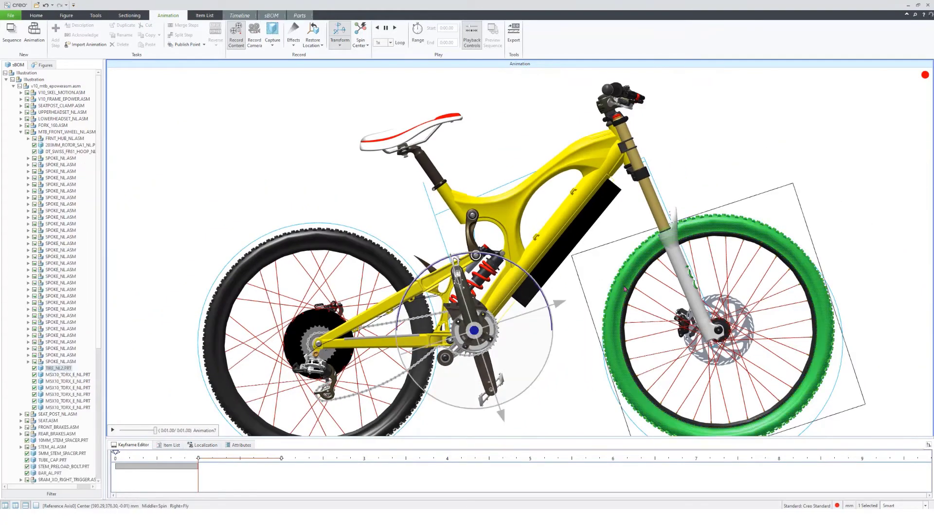
- Free-rotate the front and rear wheels several turns each with the dragger
click(626, 290)
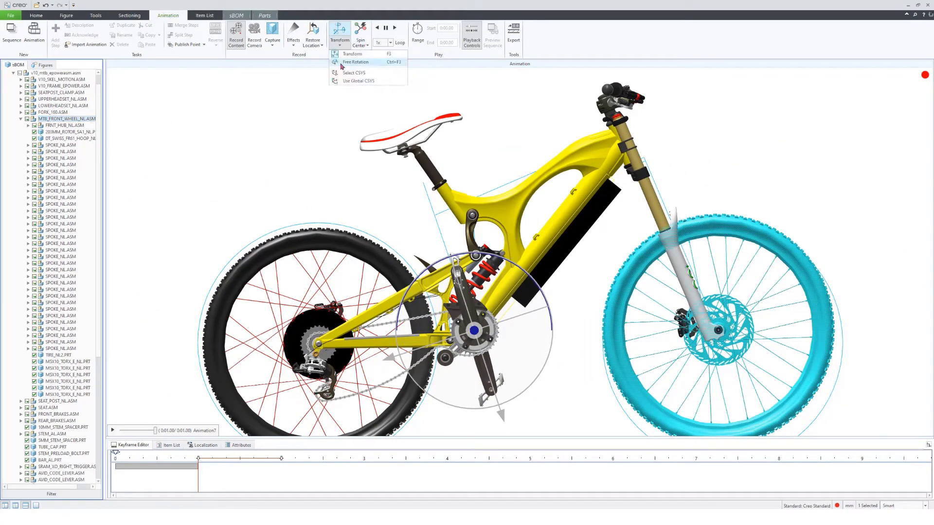
click(341, 65)
drag(730, 262, 683, 354)
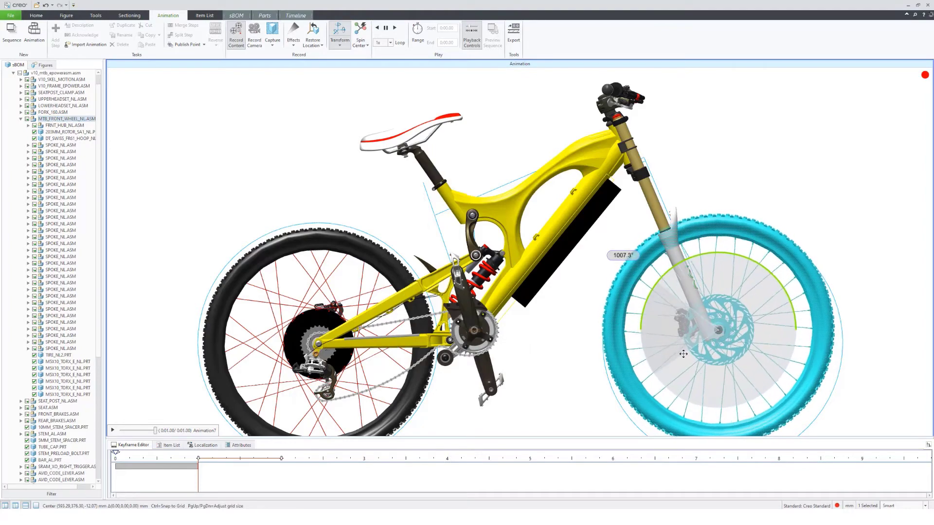
click(52, 197)
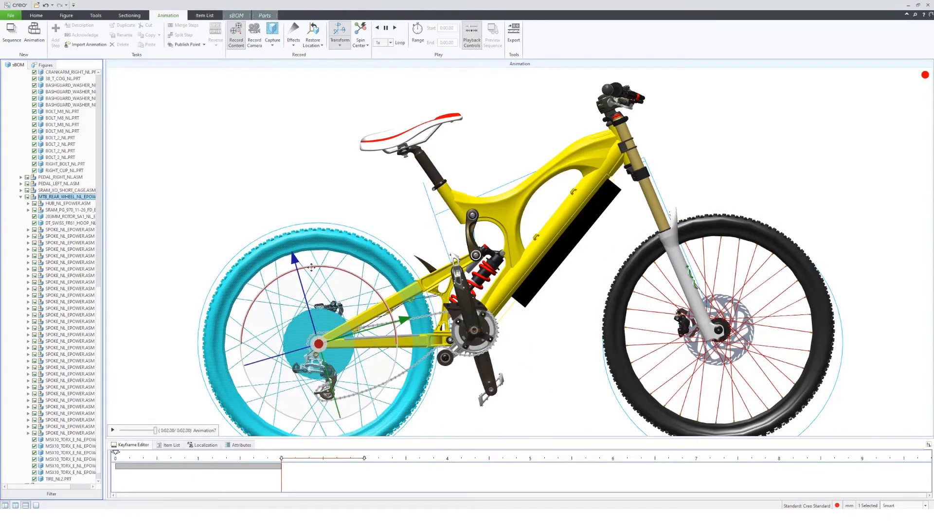
drag(312, 268, 540, 305)
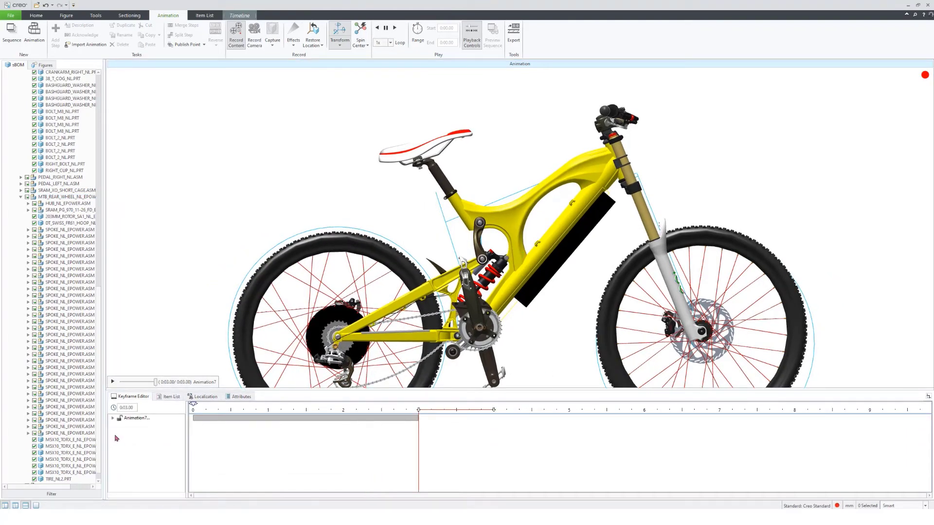
- Stretch the Animation7 wheel tracks to about four seconds and export the animation as a movie
click(199, 438)
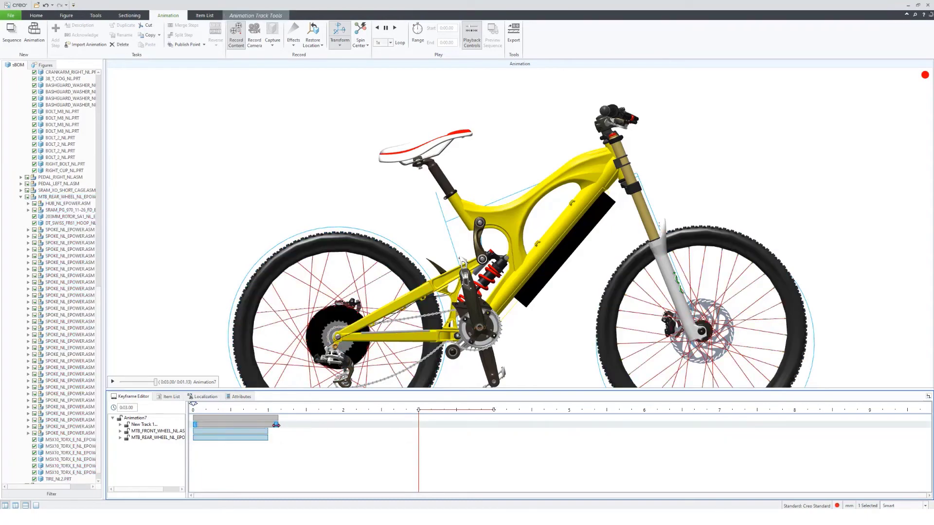
drag(267, 439, 494, 438)
mouse_move(268, 432)
mouse_down()
mouse_move(490, 431)
mouse_move(399, 424)
mouse_up()
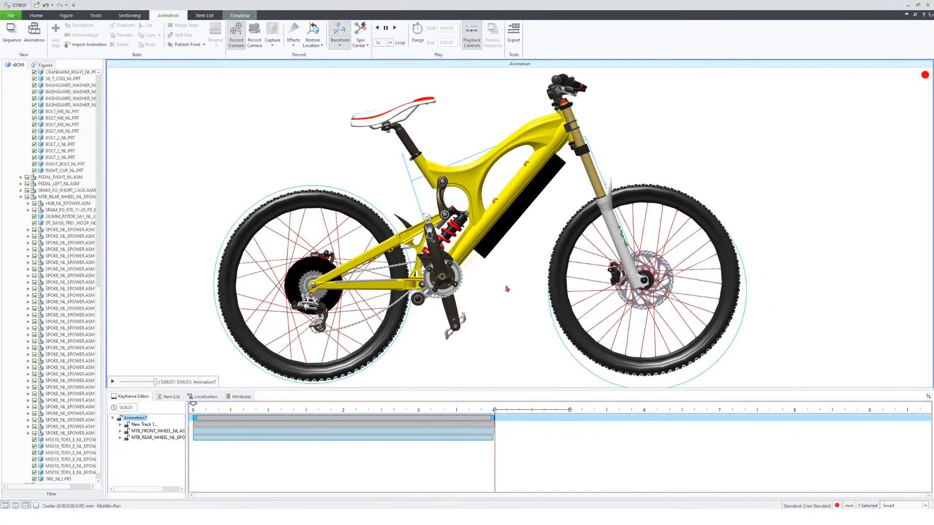
click(441, 419)
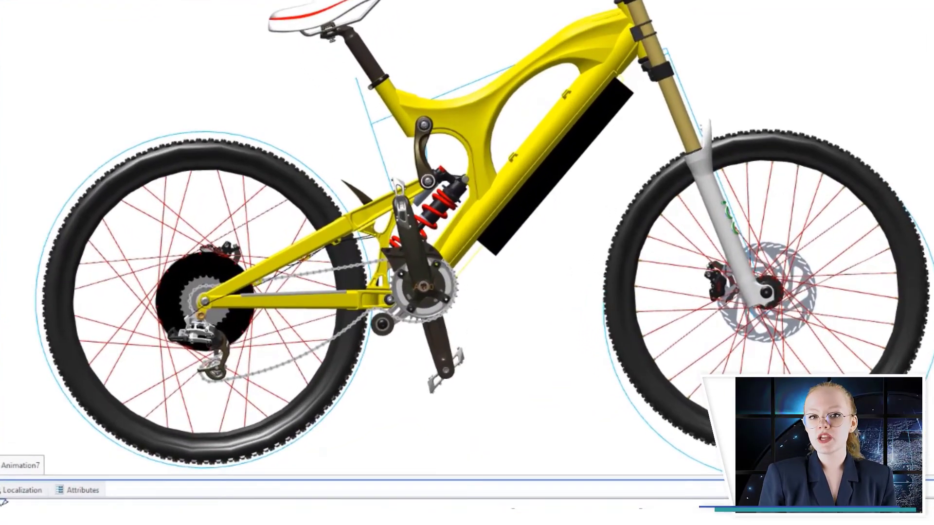
click(509, 445)
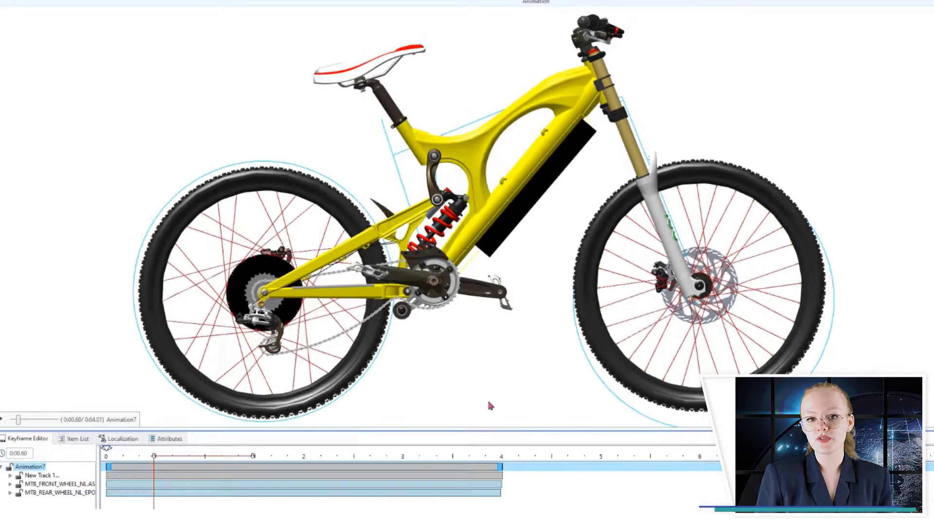